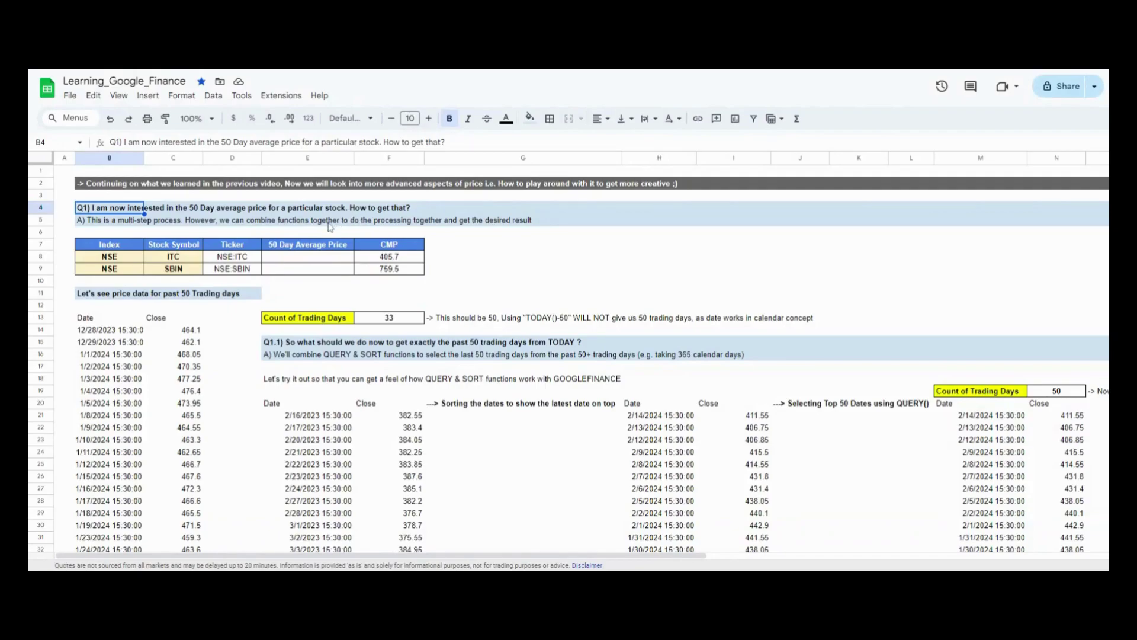
- Review the past-50-trading-days heading and the GOOGLEFINANCE formula in B13 without editing them
left_click(99, 294)
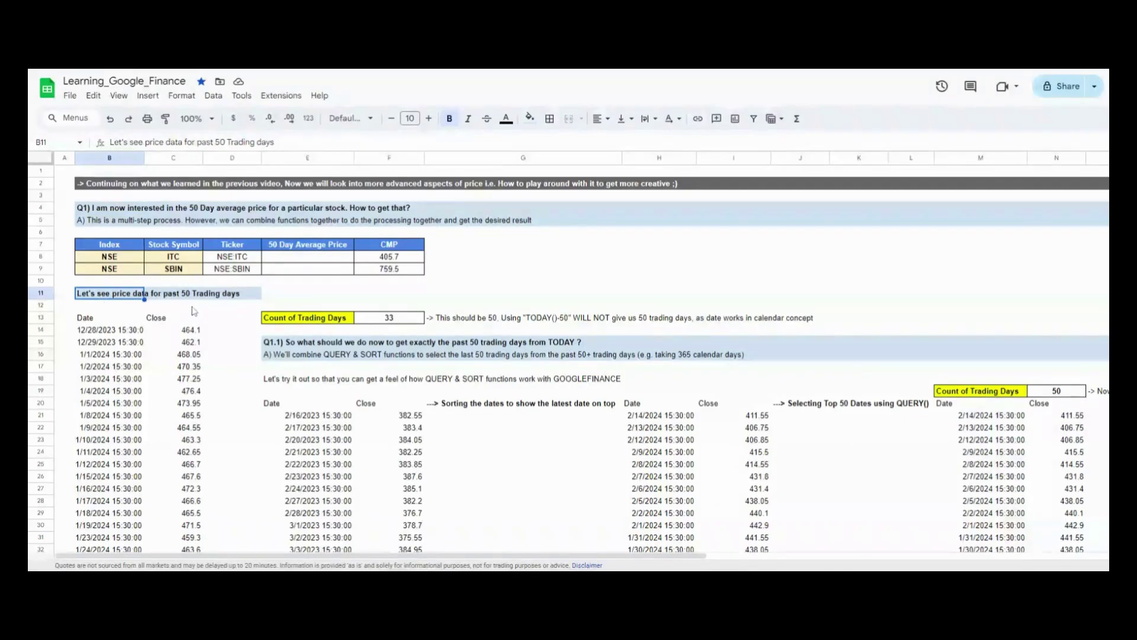
left_click_drag(274, 142, 110, 143)
key("Escape")
left_click(85, 318)
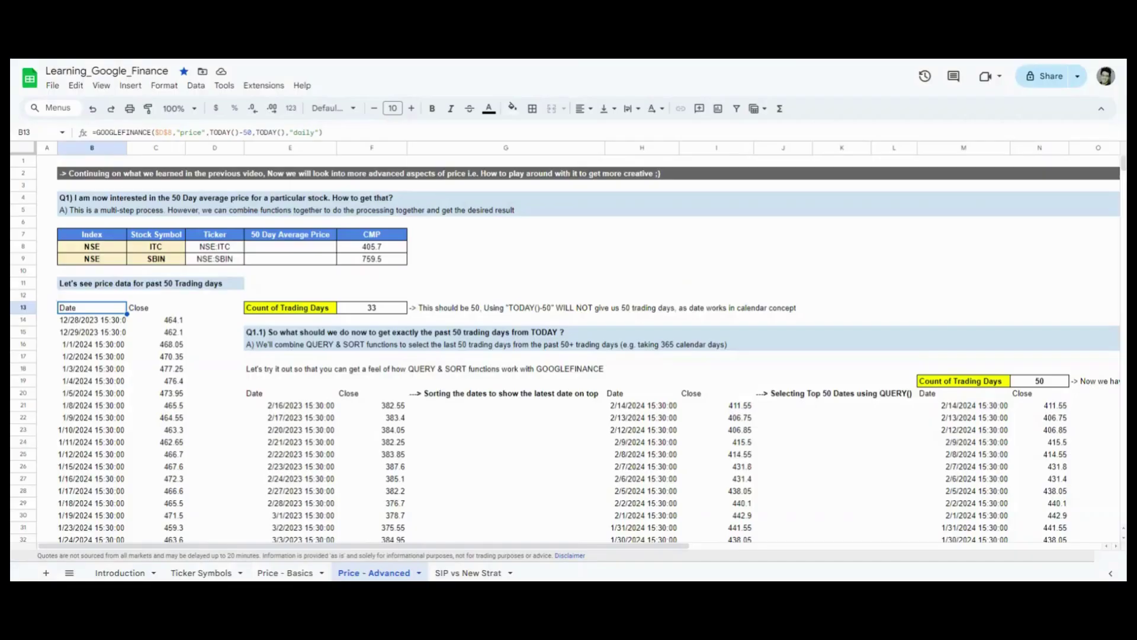
left_click(738, 160)
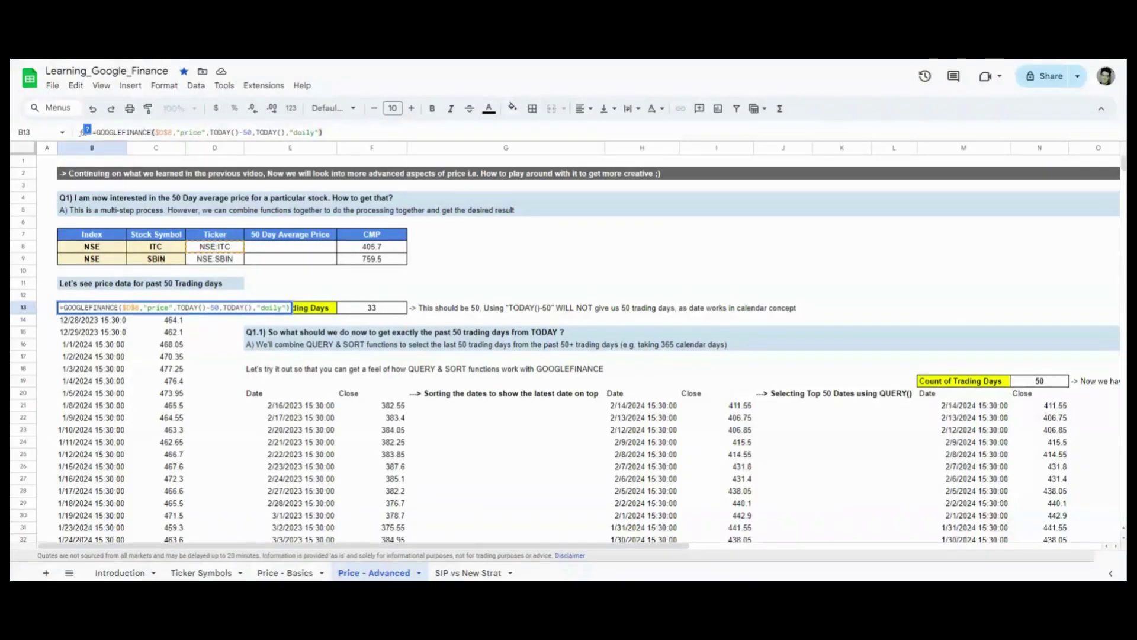
key("Escape")
- Select the close prices in column C, starting at 464.1, to see how many there are
left_click(124, 325)
scroll(137, 348, "down", 1)
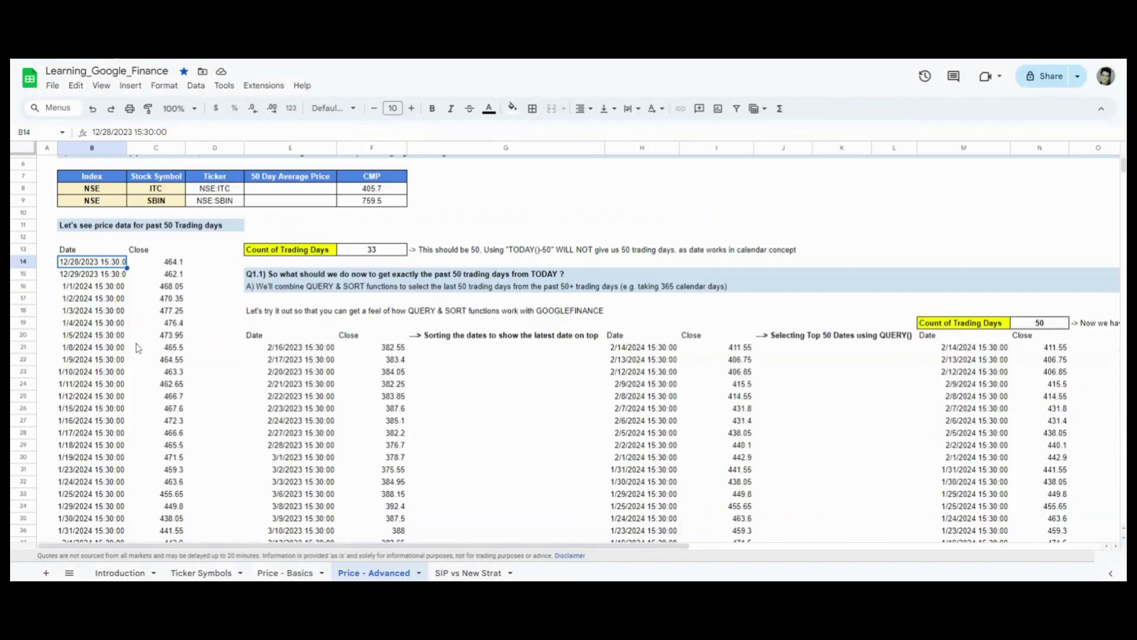
scroll(137, 348, "down", 2)
key("Right")
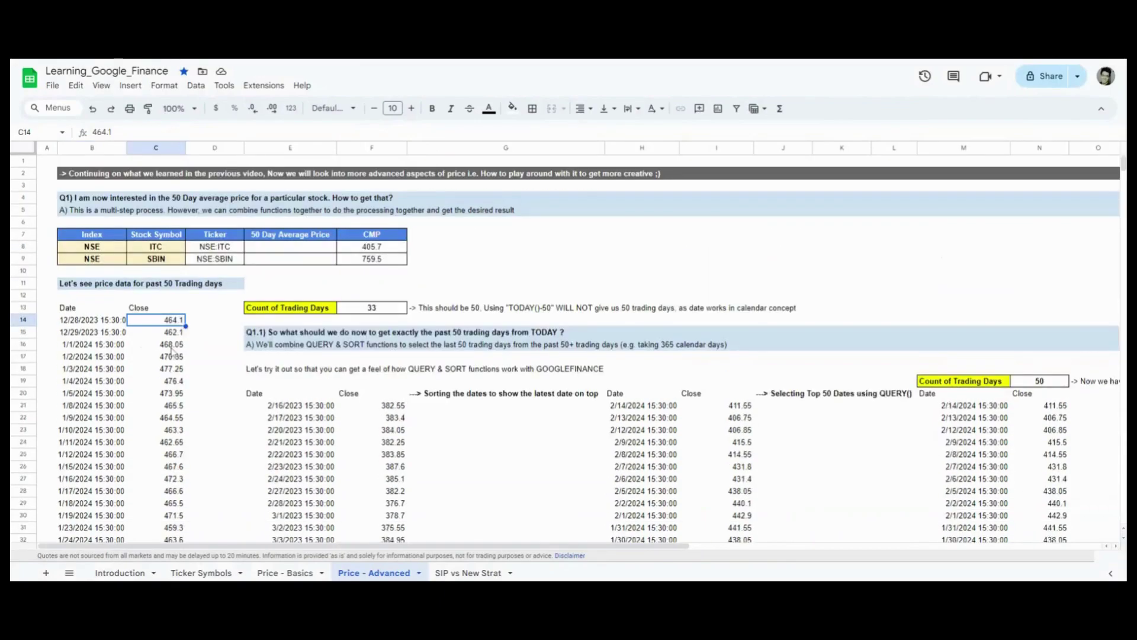
key("ctrl+shift+Down")
left_click(1052, 572)
left_click(1046, 546)
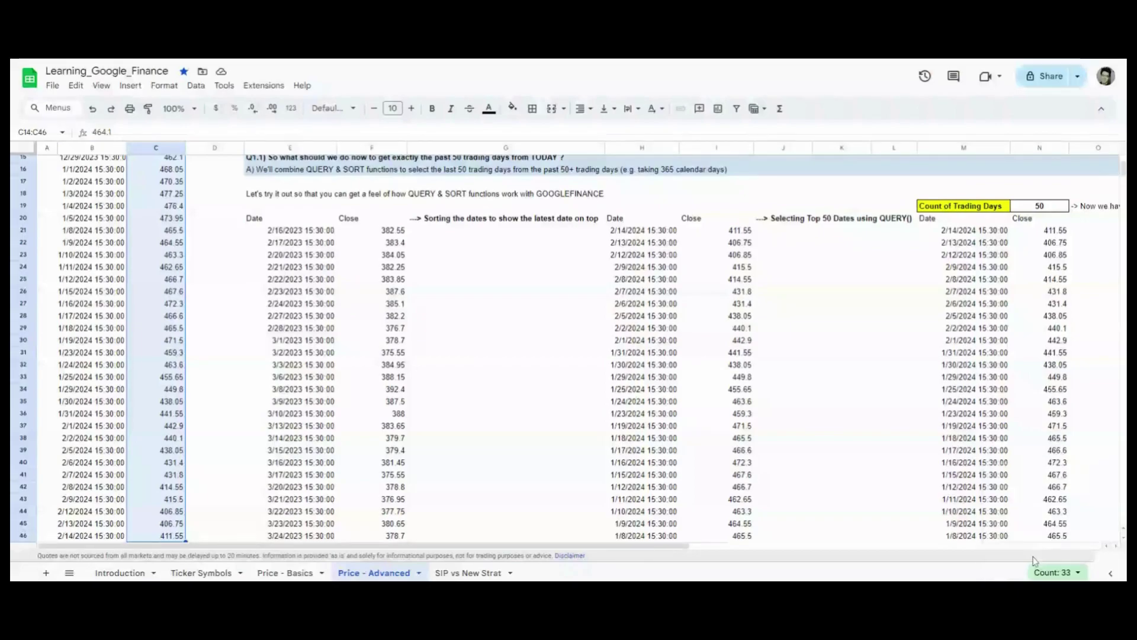
- Compare the COUNTA formula behind the 33 trading days count with B13's GOOGLEFINANCE formula
scroll(592, 355, "up", 3)
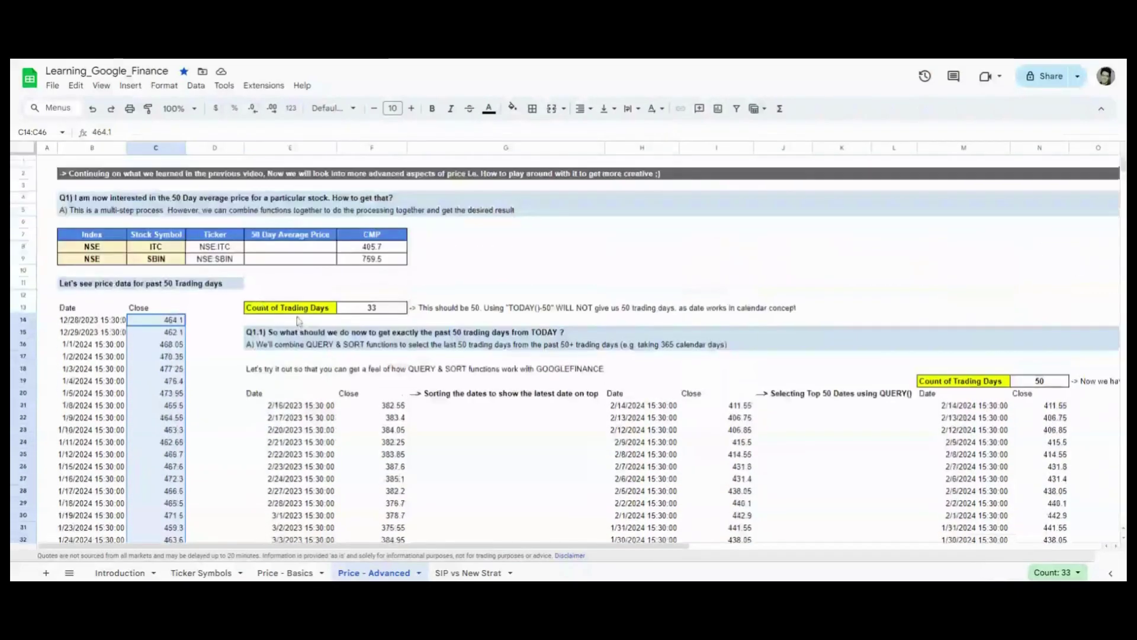
left_click(370, 317)
left_click(371, 309)
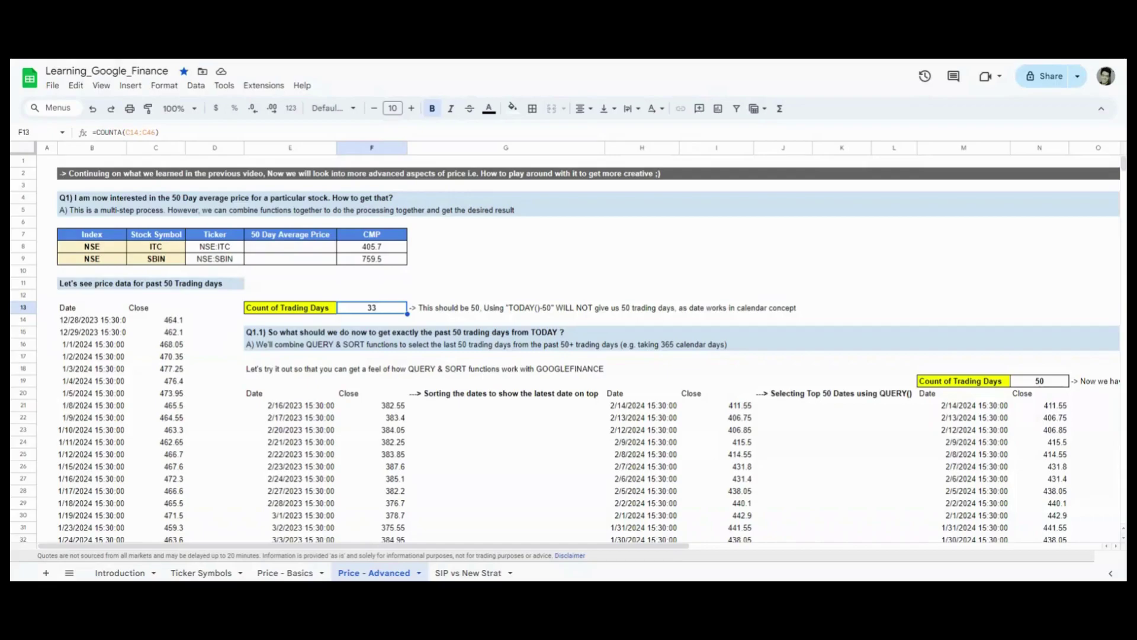
left_click(89, 310)
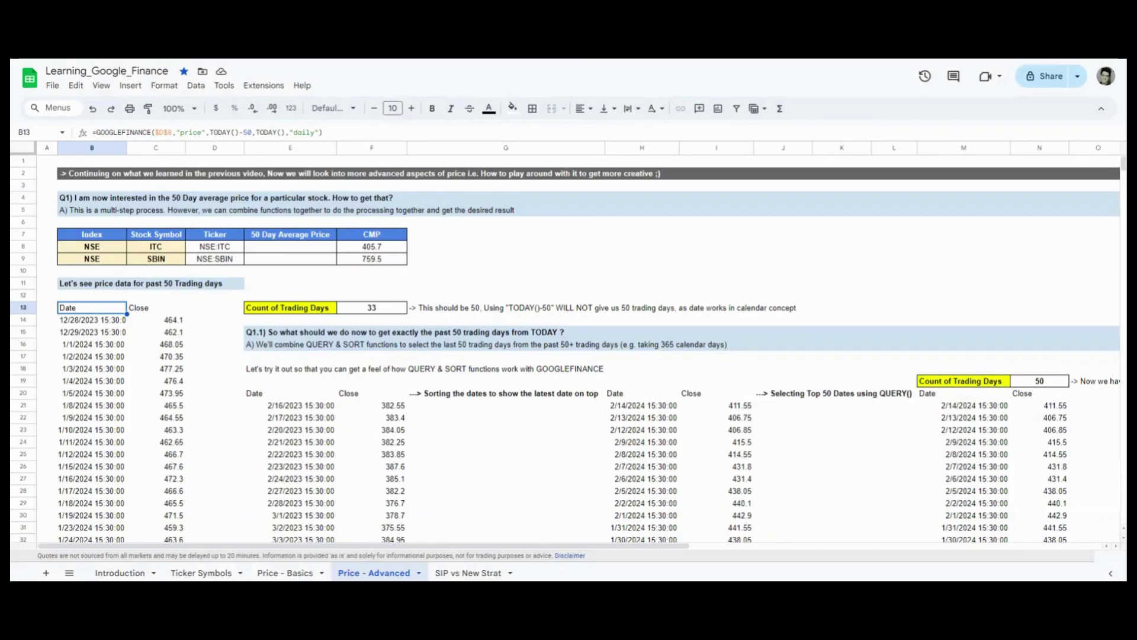
left_click(401, 309)
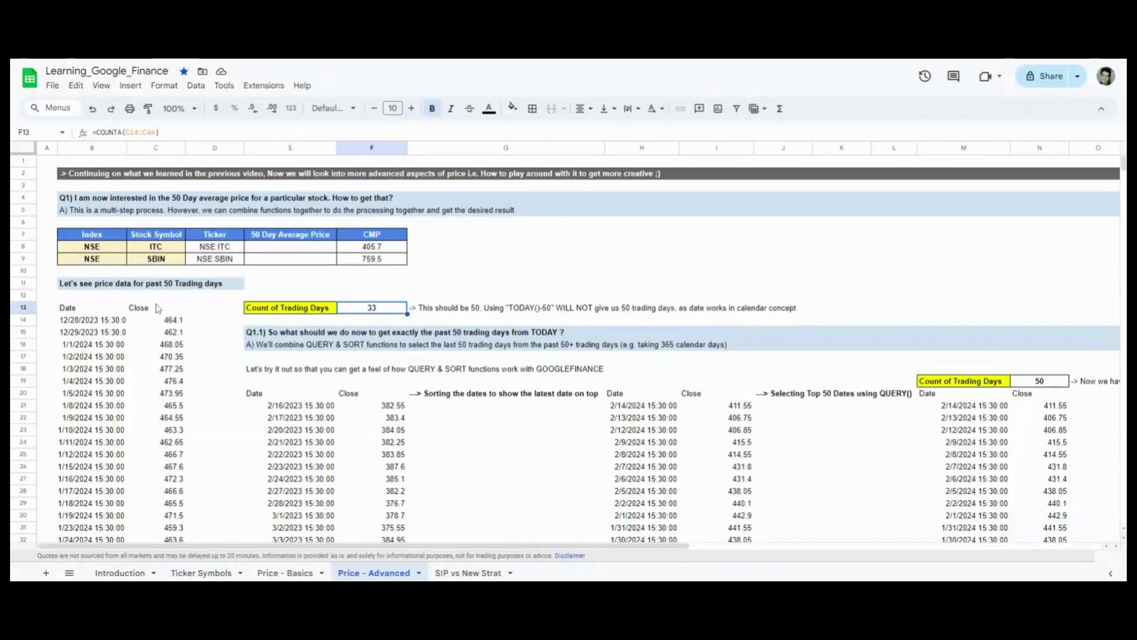
left_click(83, 308)
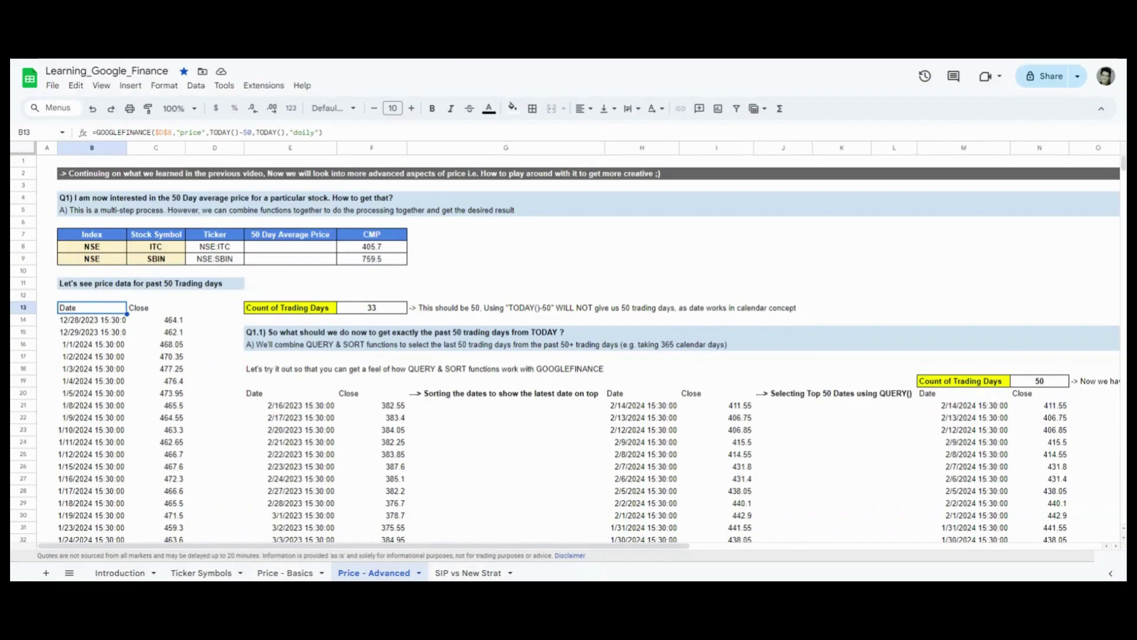
left_click_drag(323, 132, 97, 132)
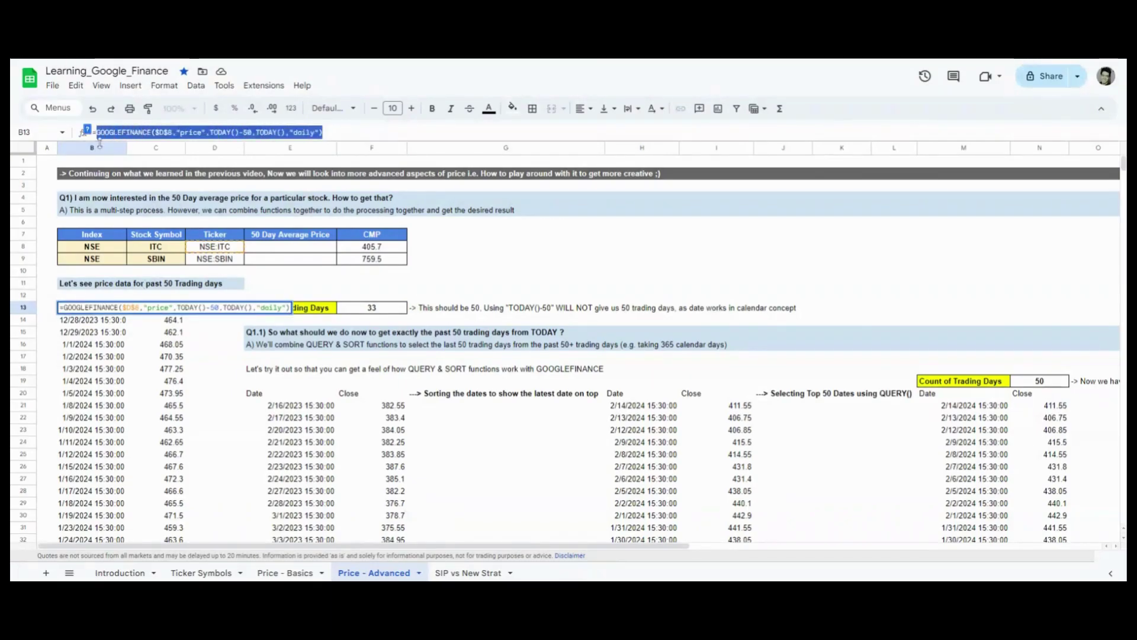
key("Escape")
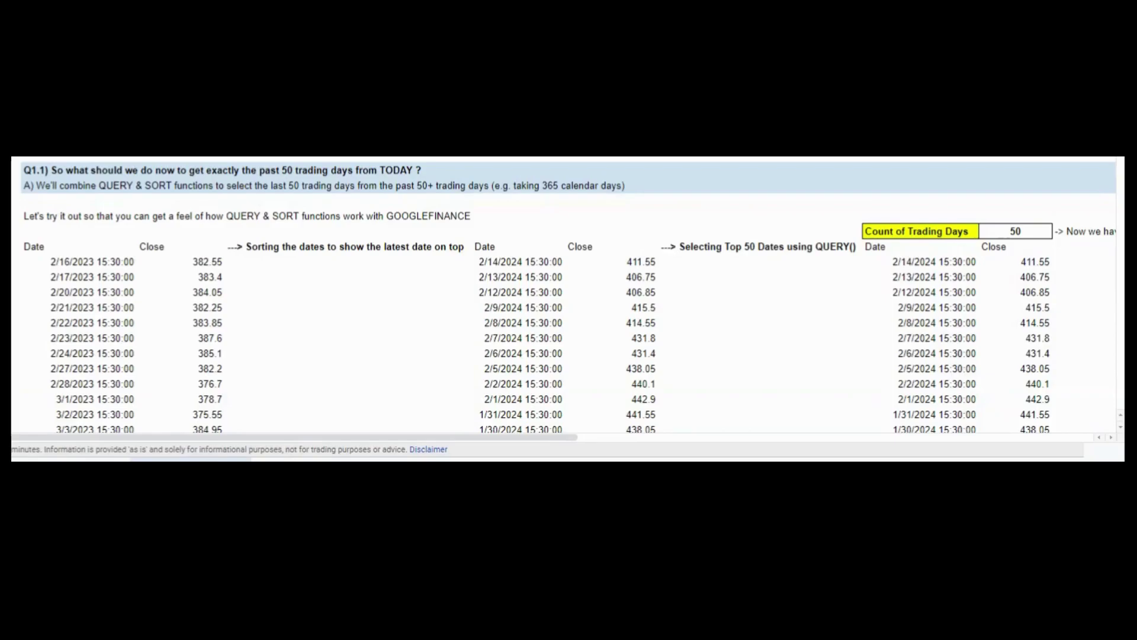
- Read the Q1.1 question and QUERY & SORT note, then inspect E20's 365-day GOOGLEFINANCE formula
left_click(59, 176)
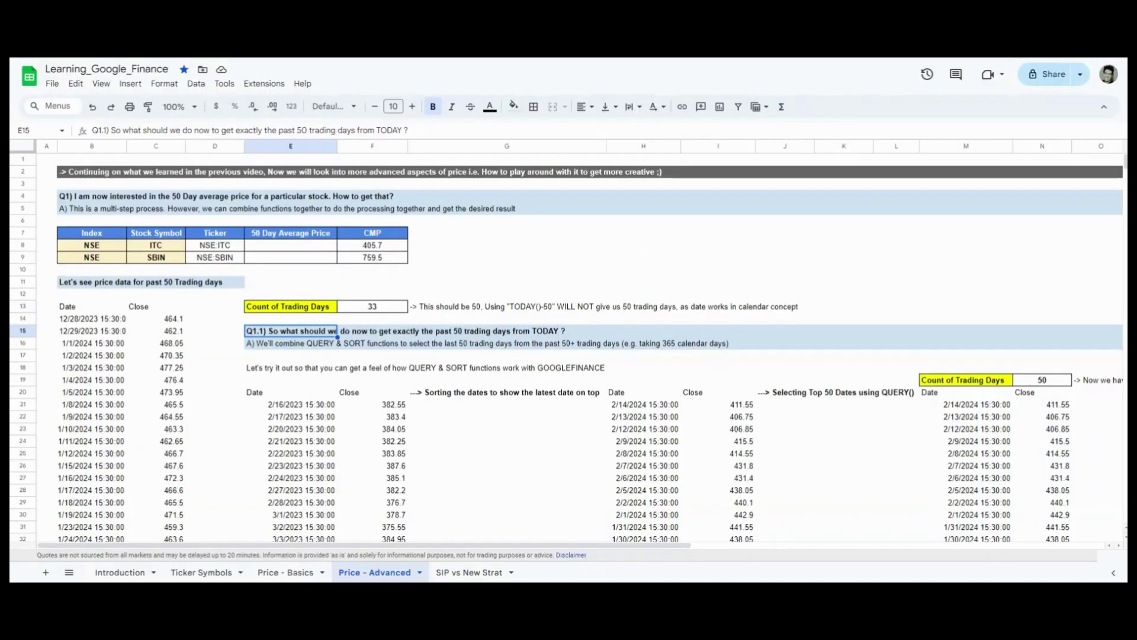
left_click(280, 347)
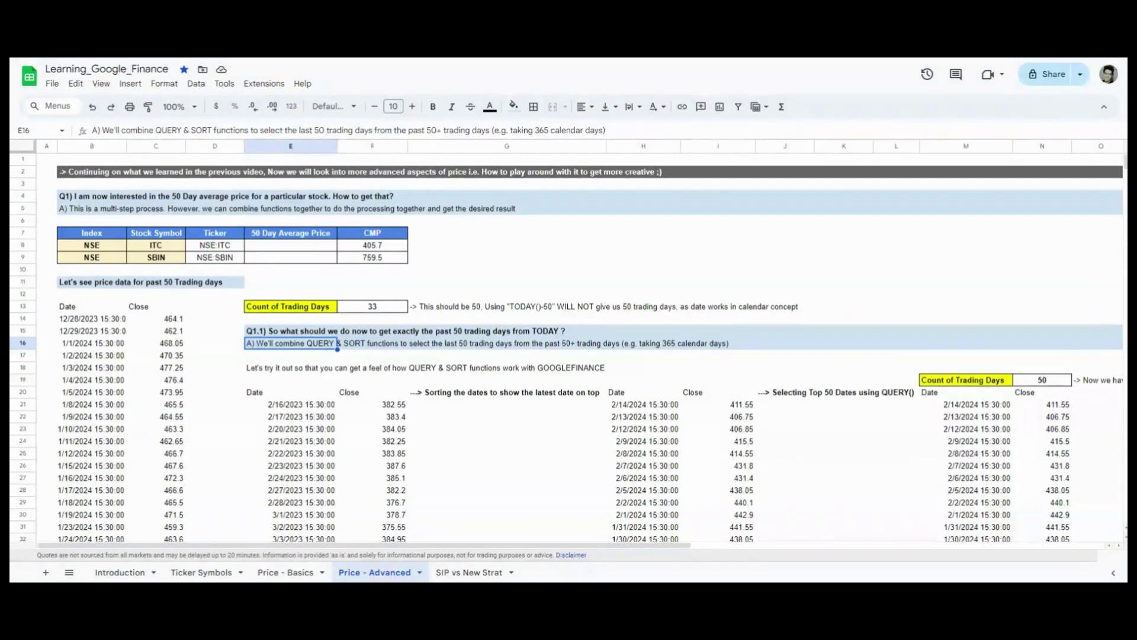
scroll(397, 366, "down", 2)
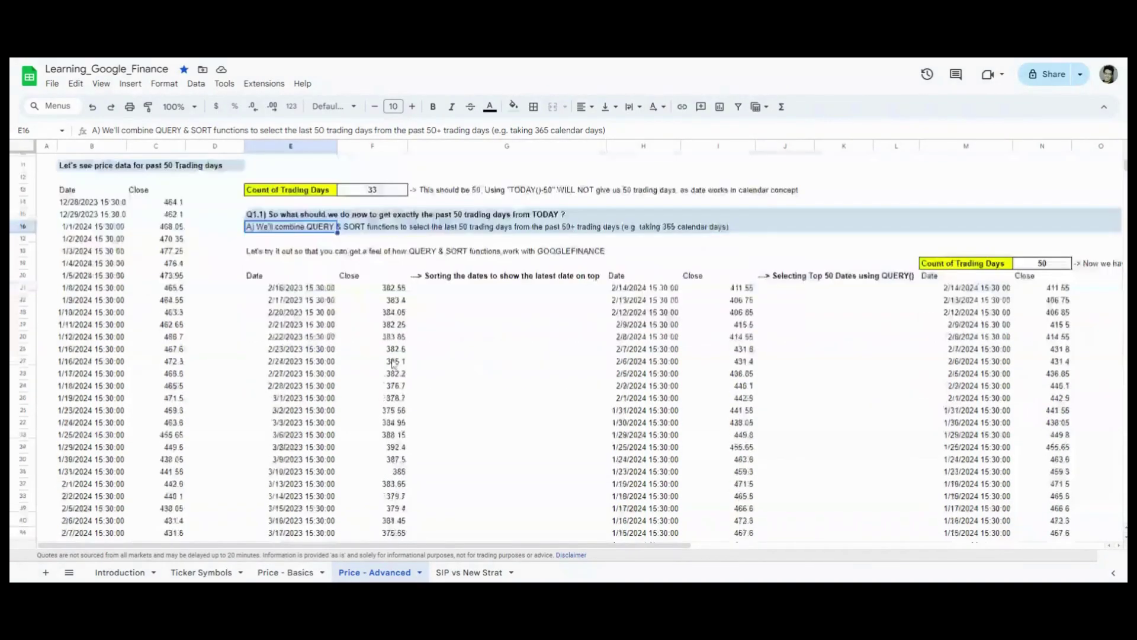
left_click(294, 277)
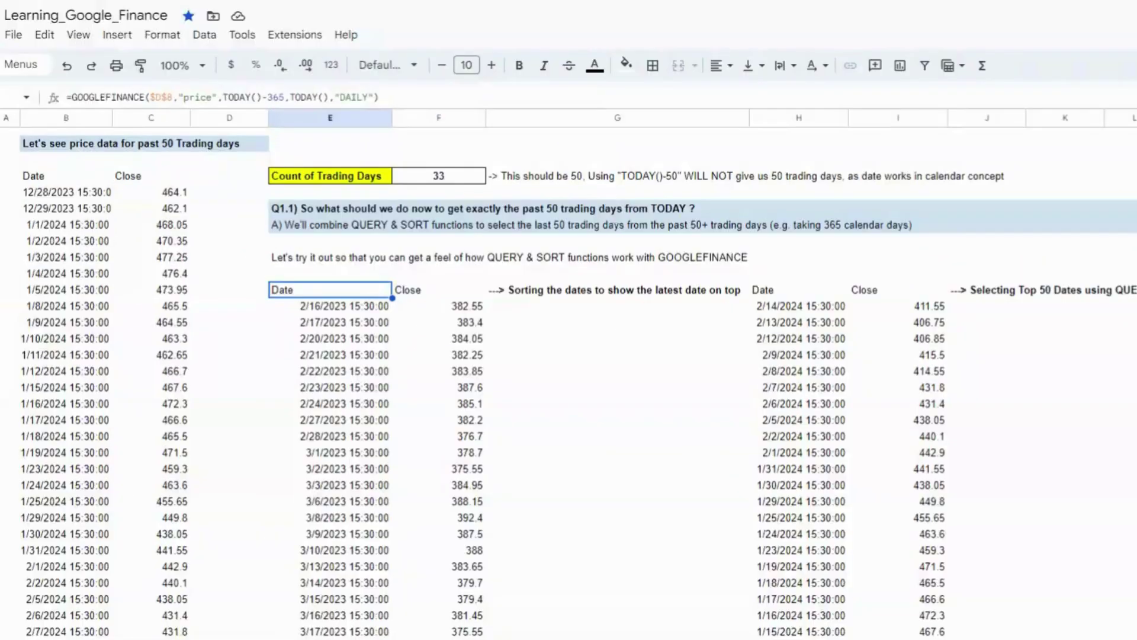
double_click(249, 130)
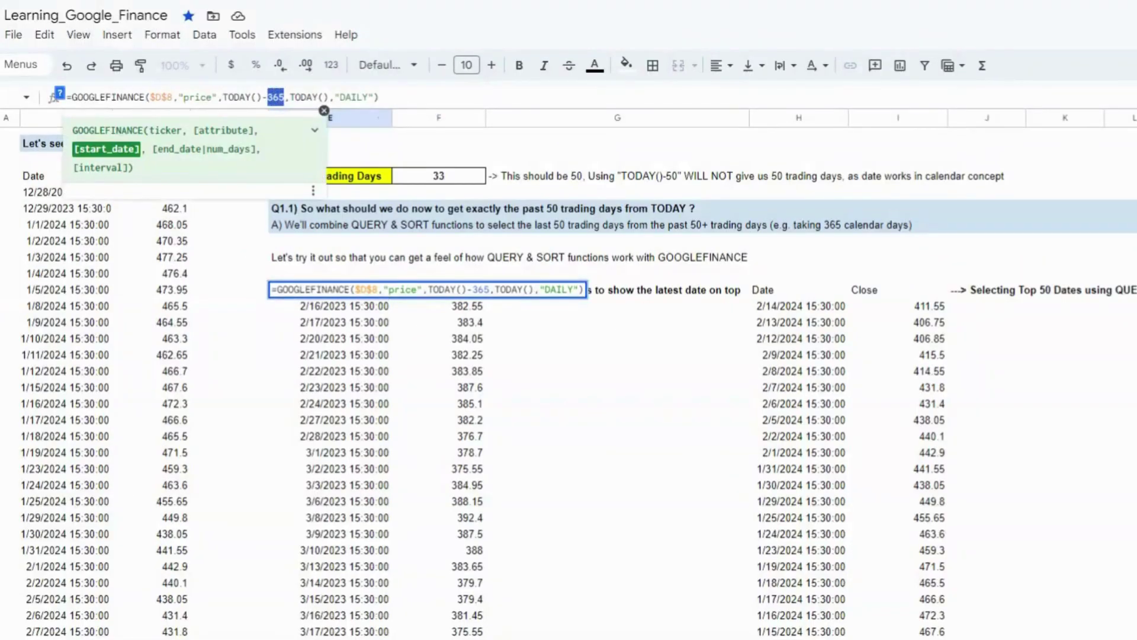
key("Escape")
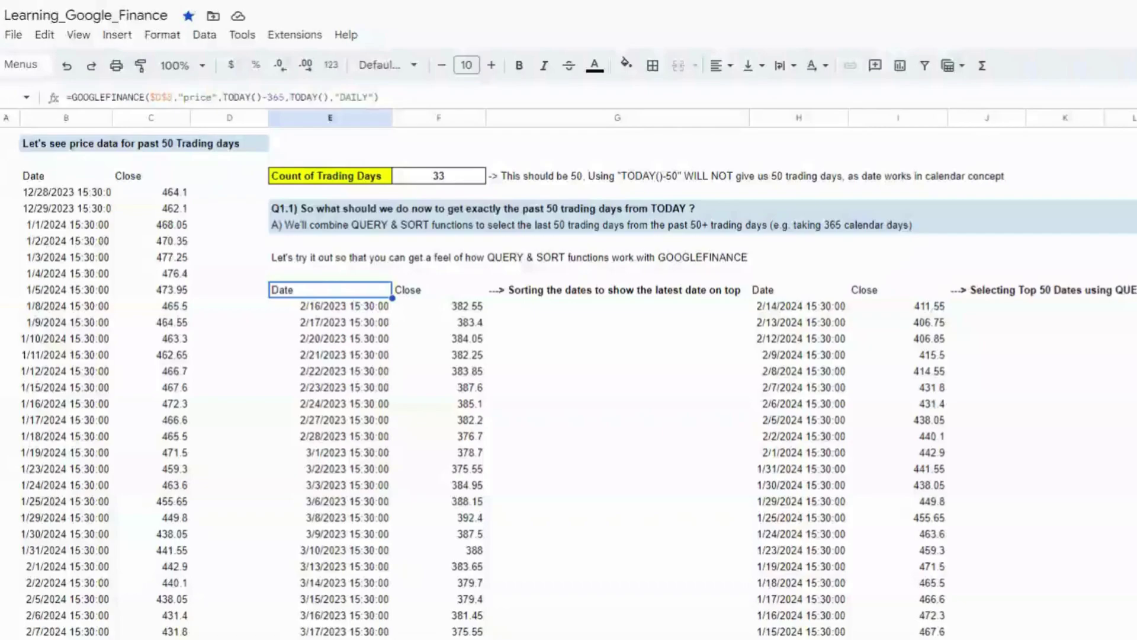
- Select the close price column starting at 382.55, then return to its Close header
left_click(434, 310)
key("ctrl+shift+Down")
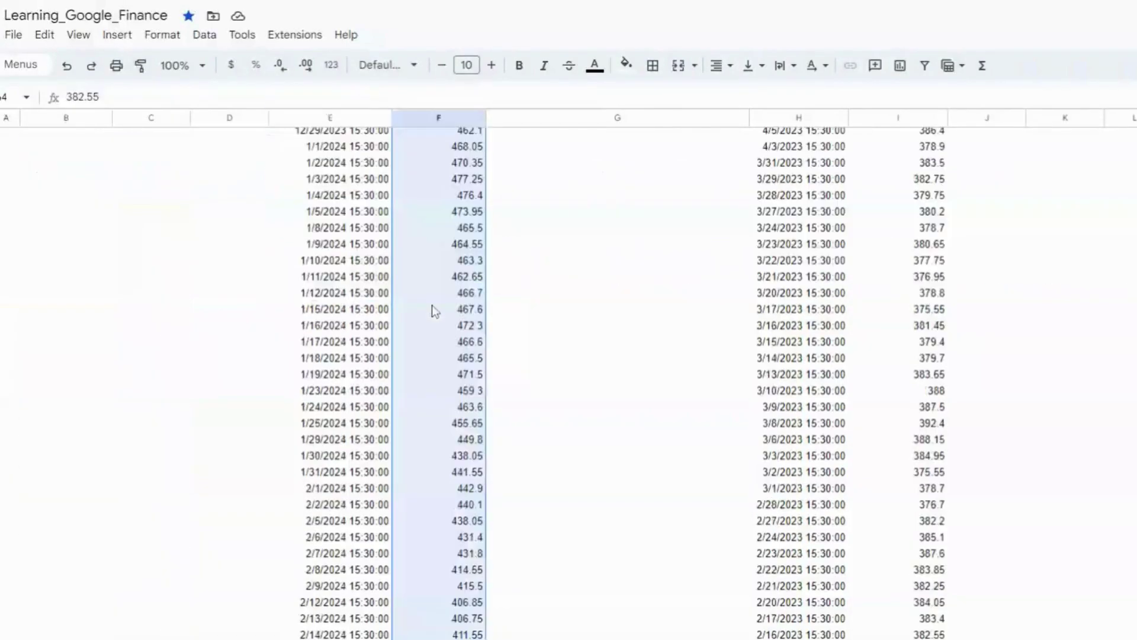
key("Up")
key("Up")
key("Up")
key("Up")
key("Up")
key("Up")
key("Up")
key("Up")
key("Up")
key("Up")
key("Up")
key("Up")
key("Up")
key("Up")
key("Up")
key("Up")
key("Up")
key("Up")
key("Up")
key("Up")
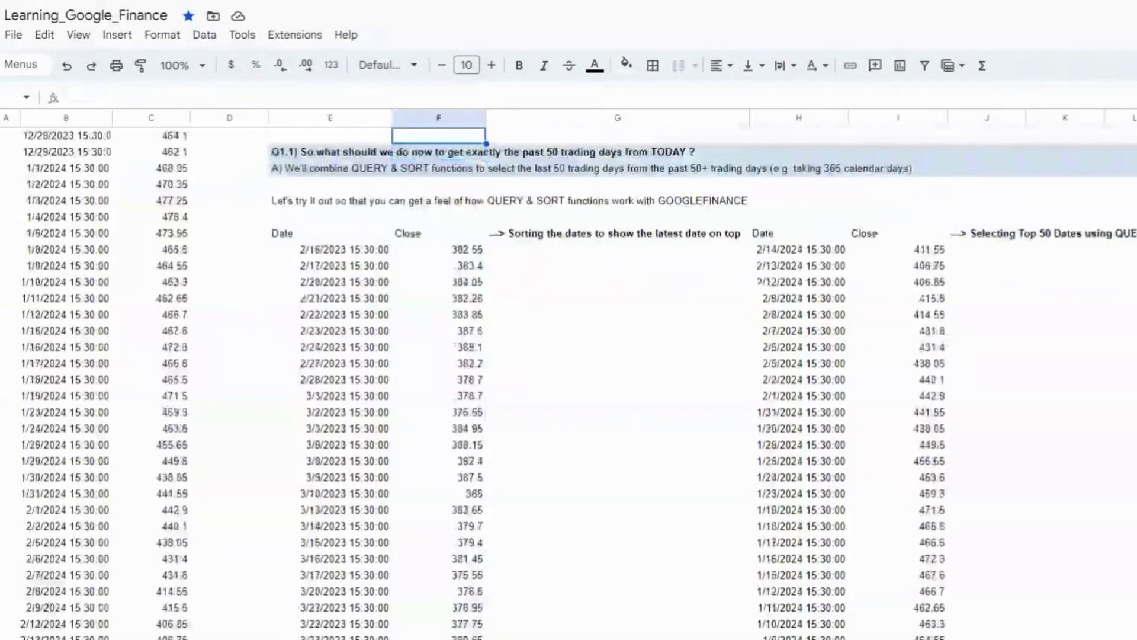
key("Down")
key("Down")
key("Down")
key("Down")
key("Down")
key("Down")
key("Down")
key("Down")
key("Down")
key("Down")
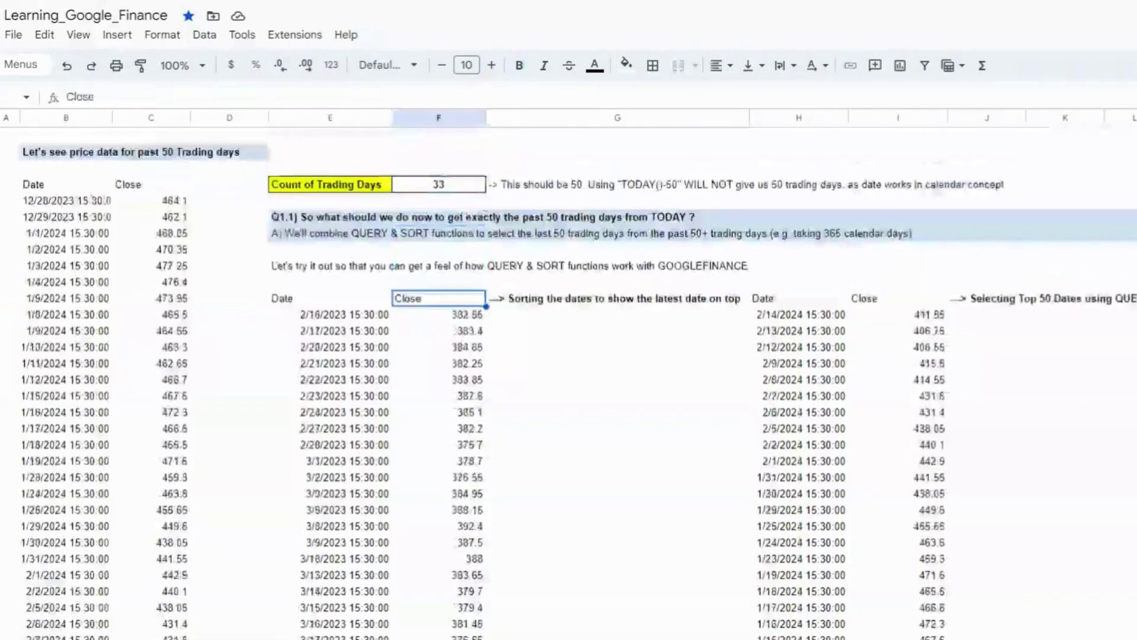
- Inspect the SORT formula that lists prices latest-first, leaving it unchanged
left_click(617, 297)
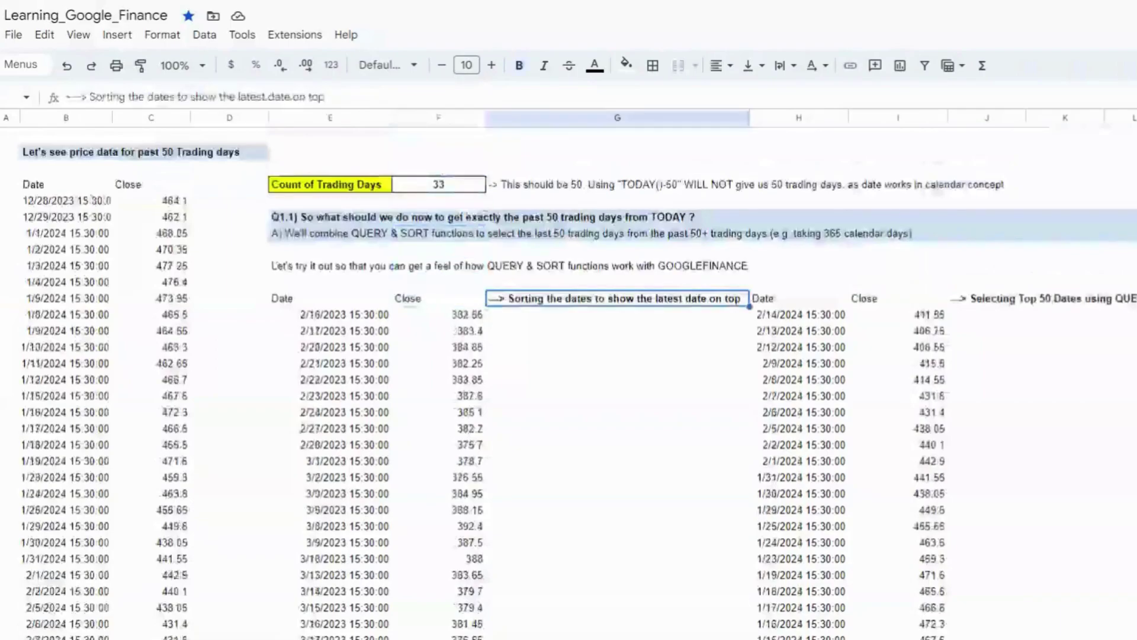
left_click(799, 298)
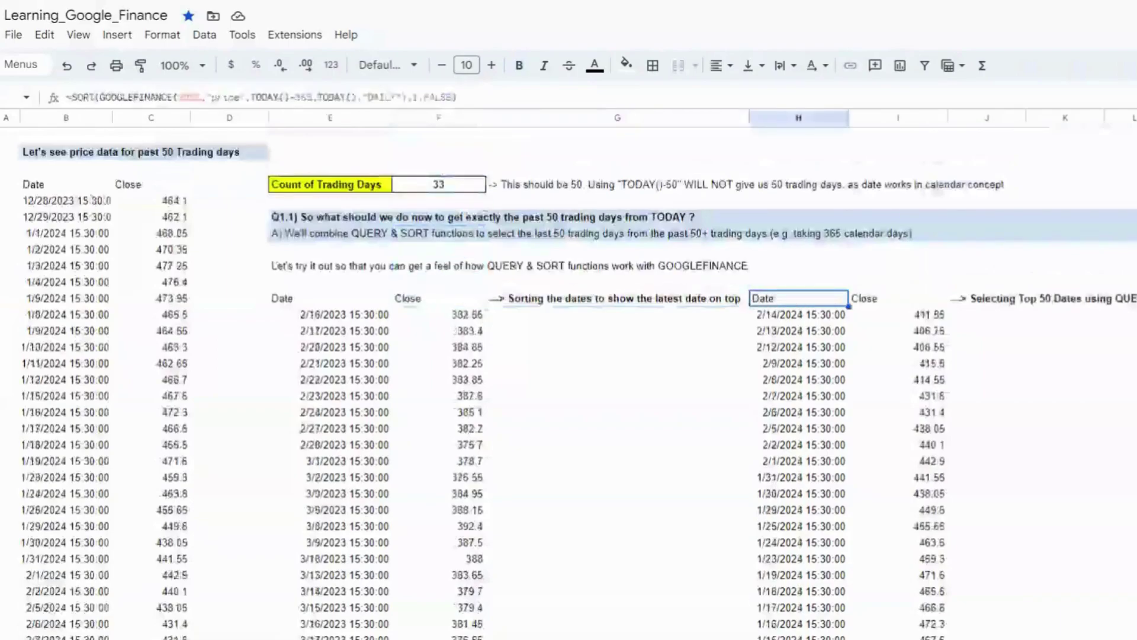
left_click(800, 314)
left_click(797, 298)
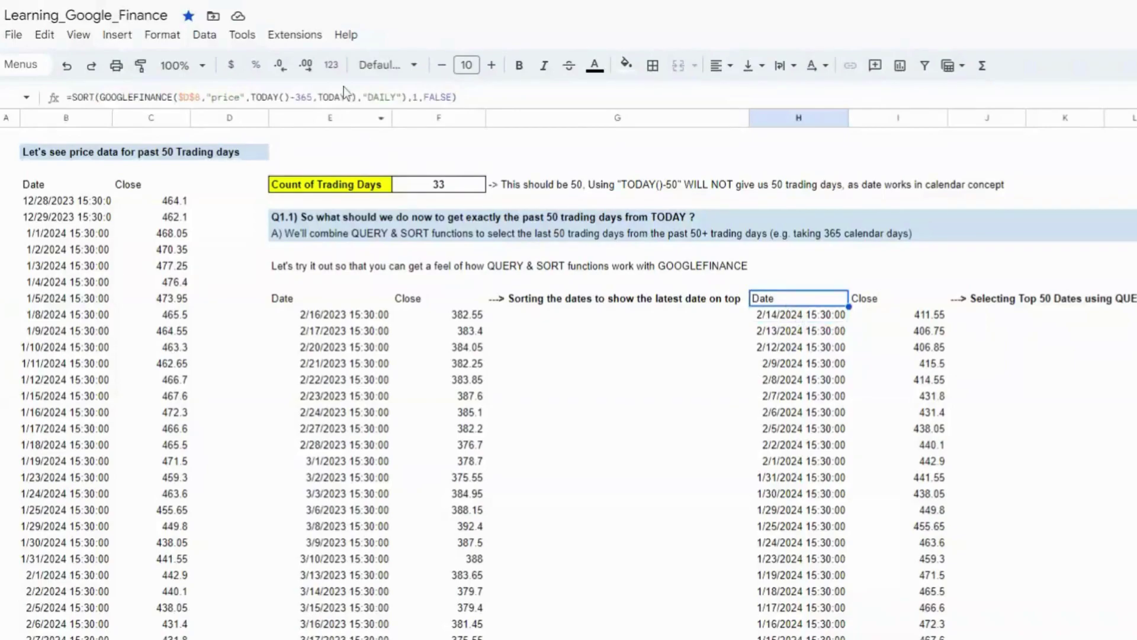
double_click(798, 297)
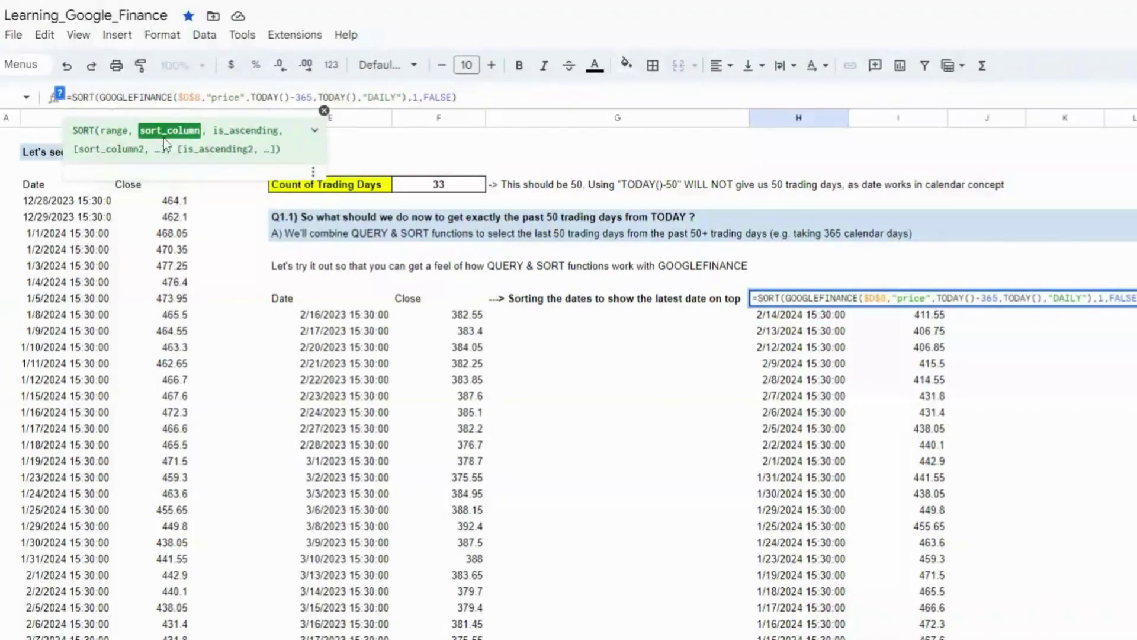
key("Right")
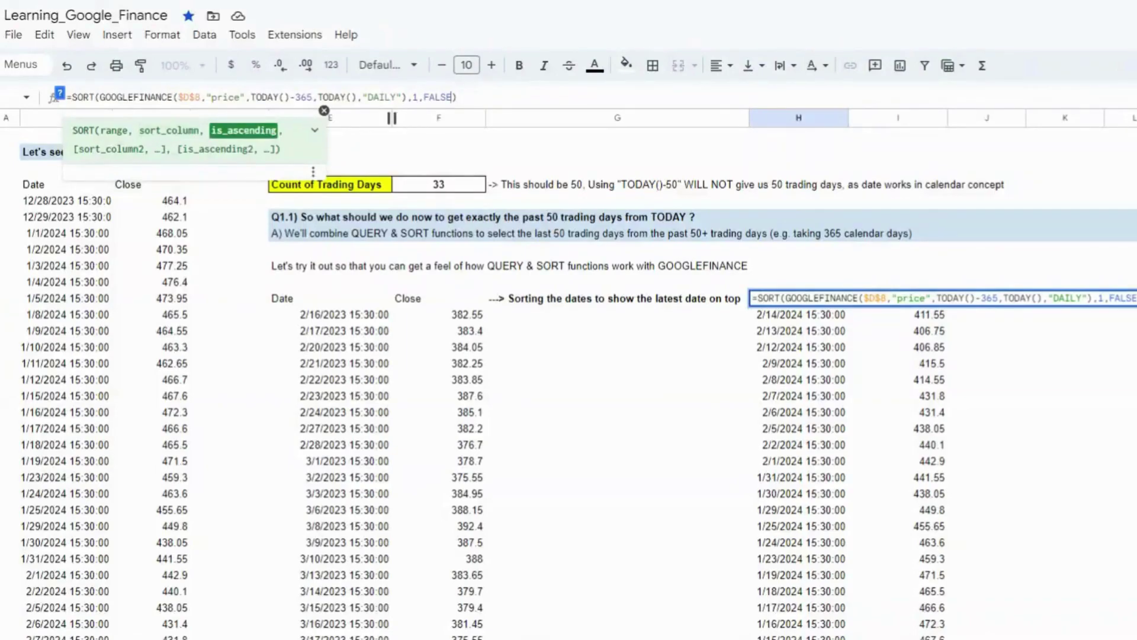
key("End")
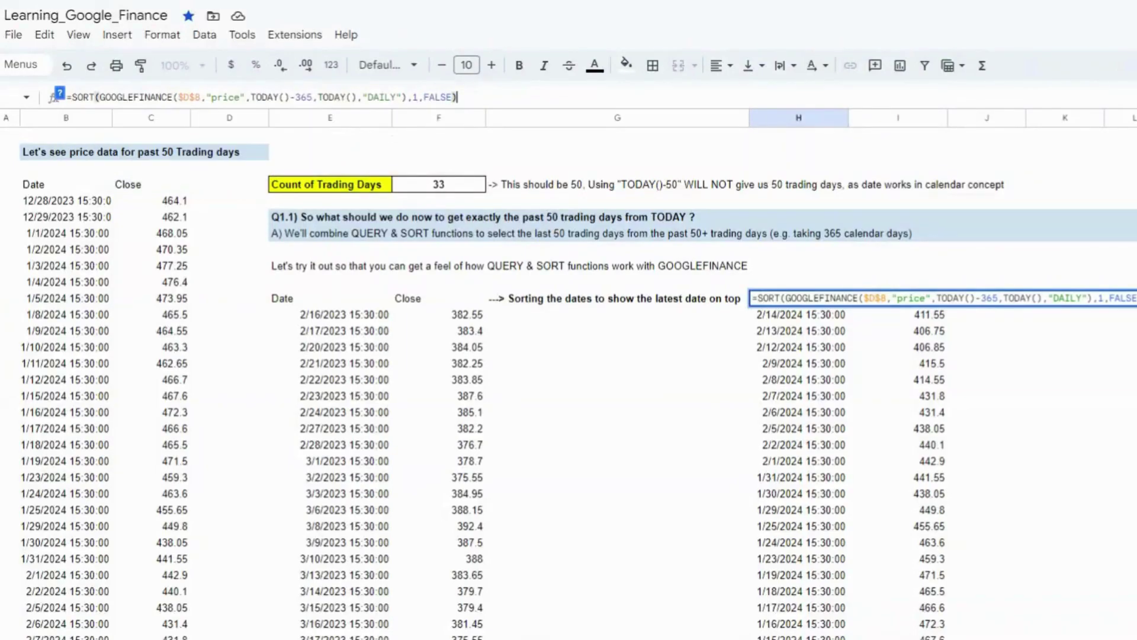
key("Return")
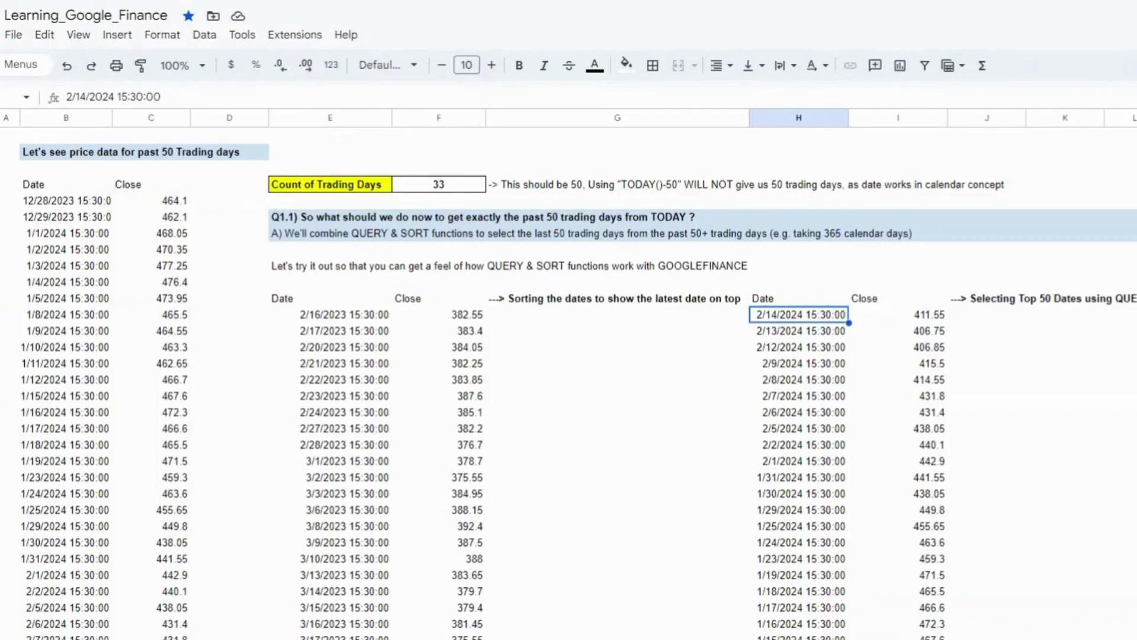
- Check the sorted dates 2/13/2024 and 2/12/2024 and their Close prices
key("Up")
key("Down")
left_click(788, 335)
left_click(790, 348)
left_click(786, 301)
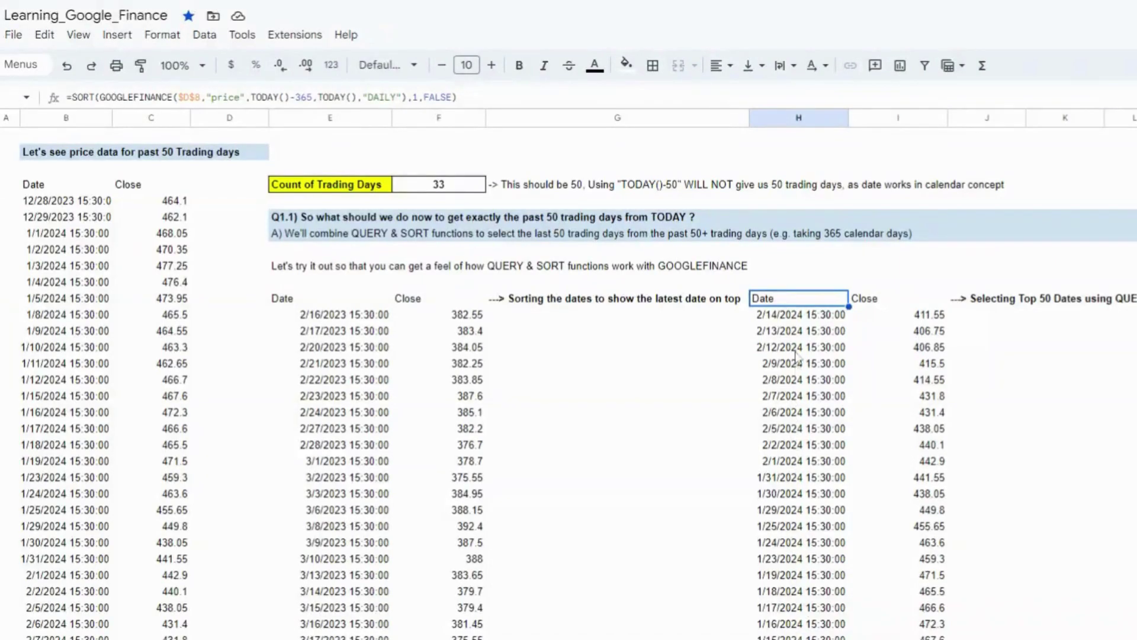
left_click(871, 301)
left_click(801, 302)
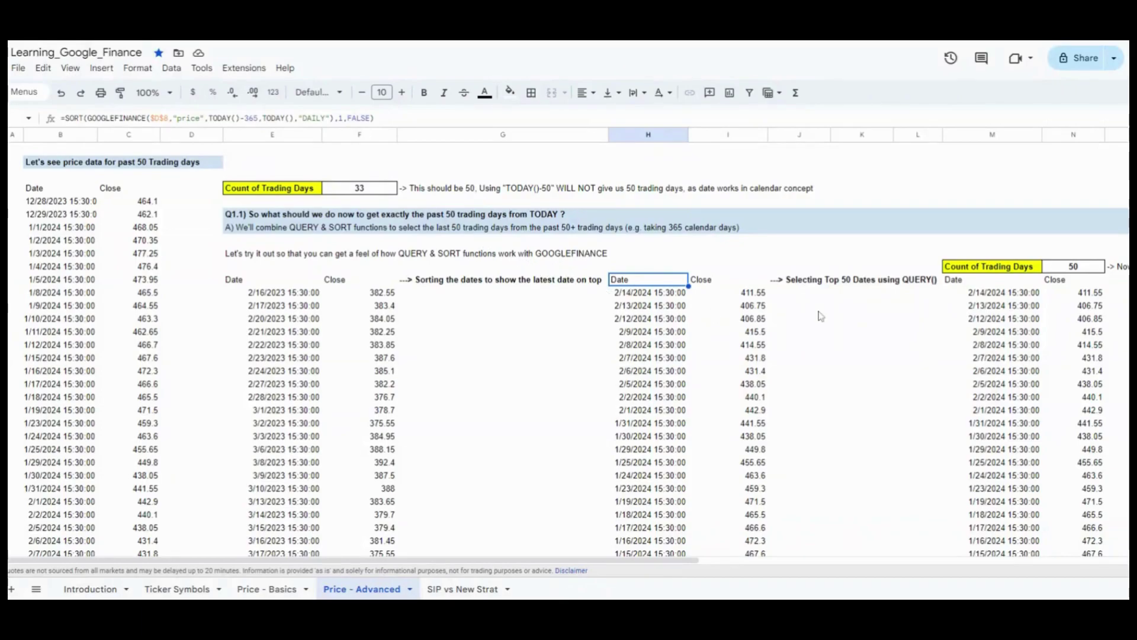
- Examine the column M QUERY formula's SORT source and its SELECT Col1,Col2 LIMIT 50 clause
left_click(820, 285)
left_click(960, 287)
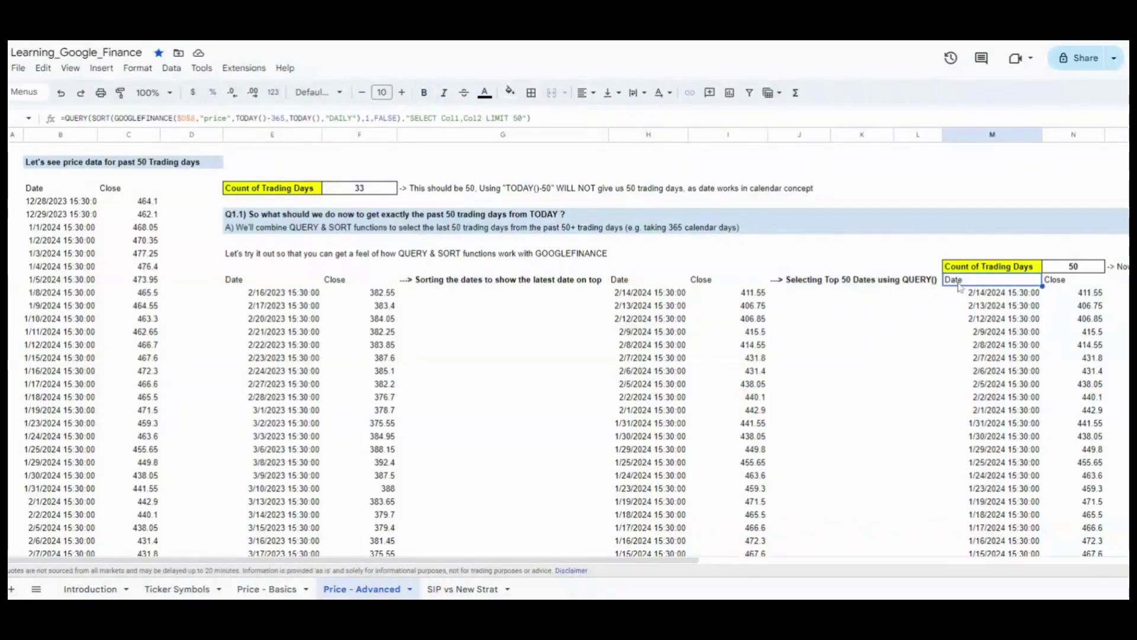
left_click(94, 118)
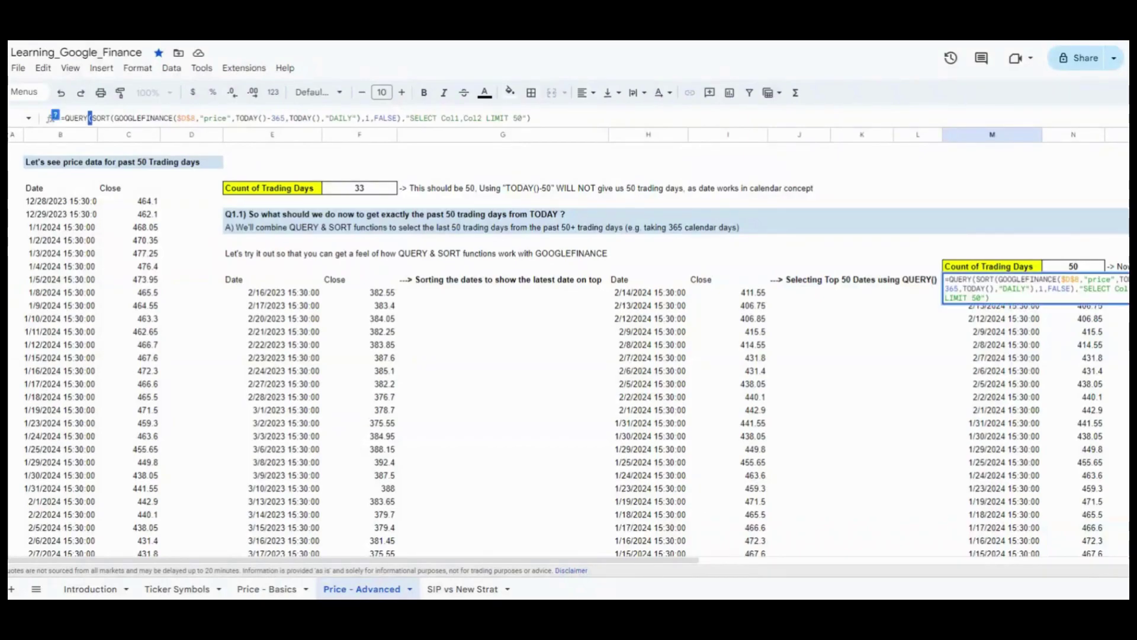
left_click_drag(93, 118, 401, 118)
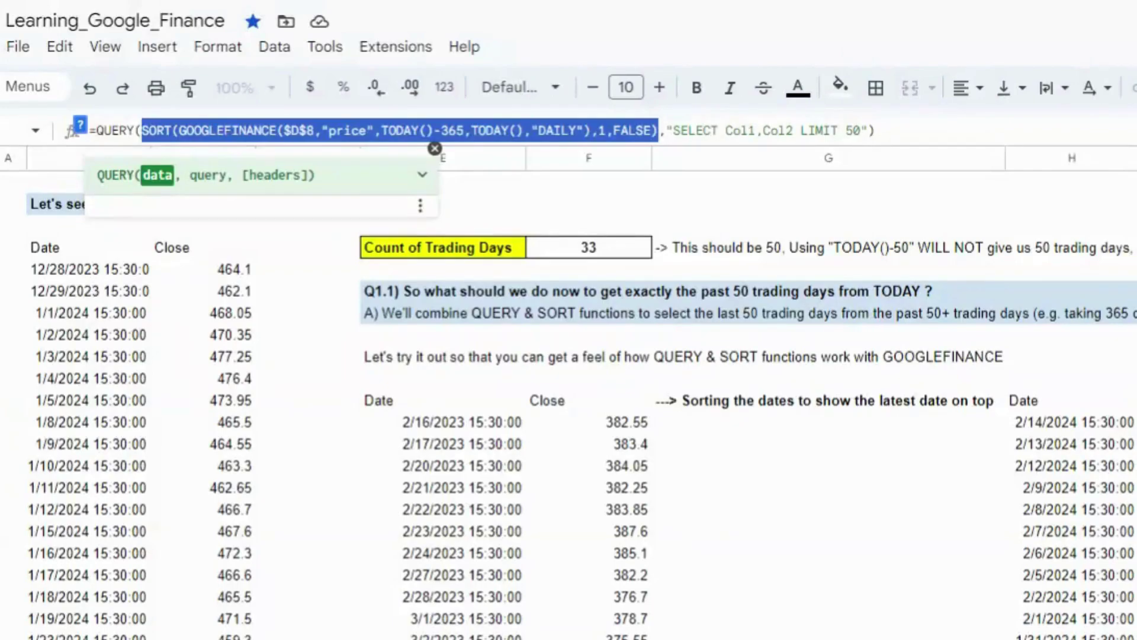
left_click_drag(673, 130, 860, 130)
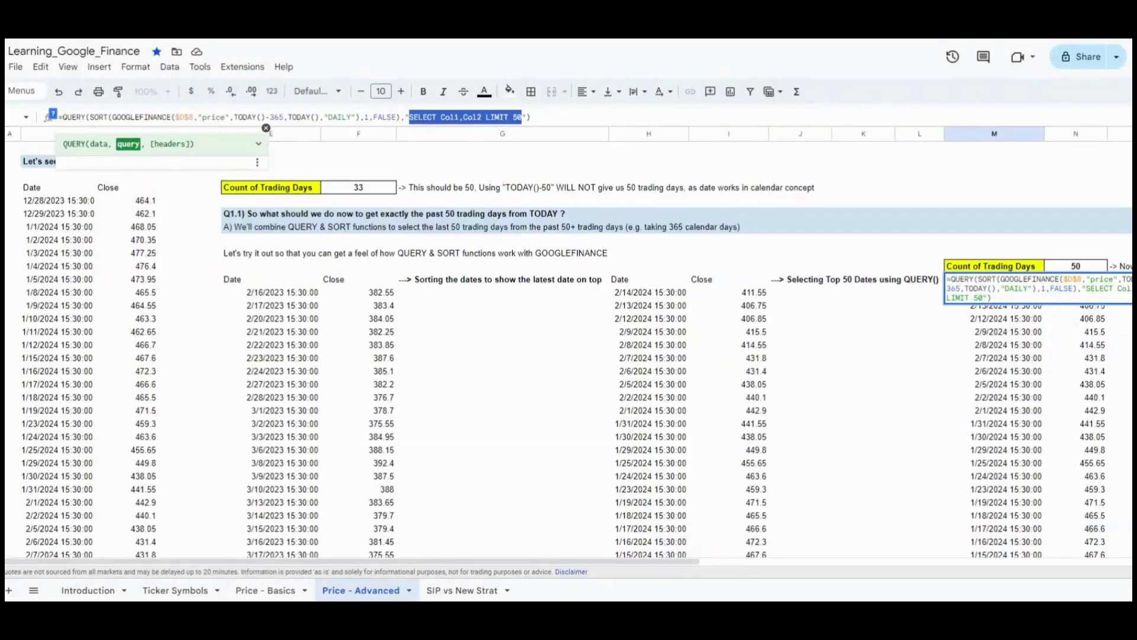
key("Right")
key("Return")
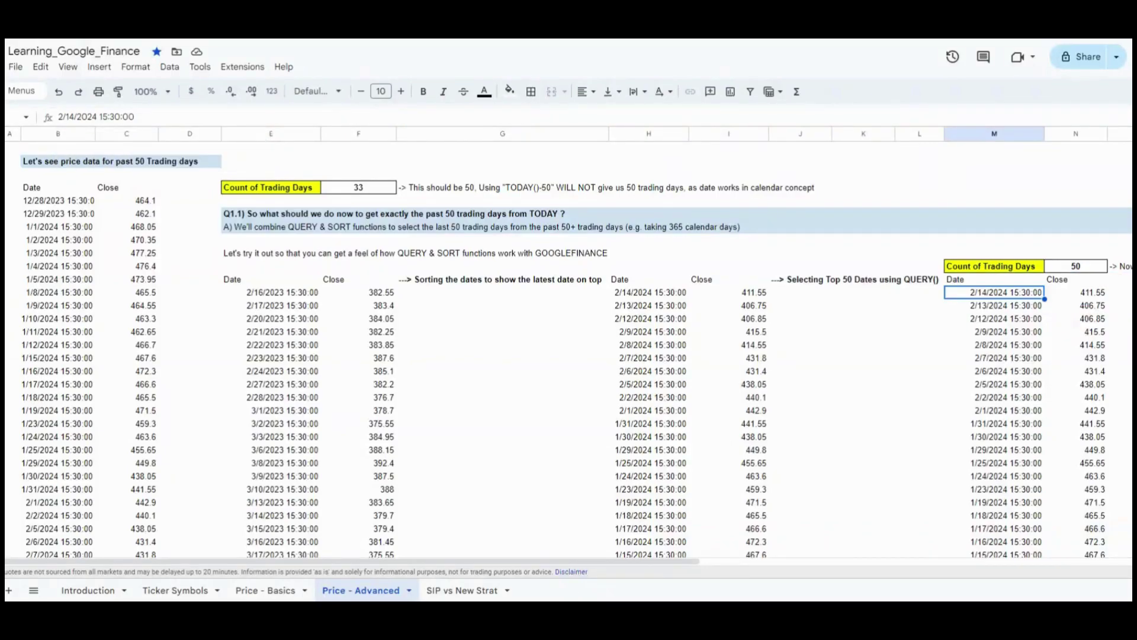
- Check the returned closing prices list and the 50 Latest Trading Days note
left_click(1055, 294)
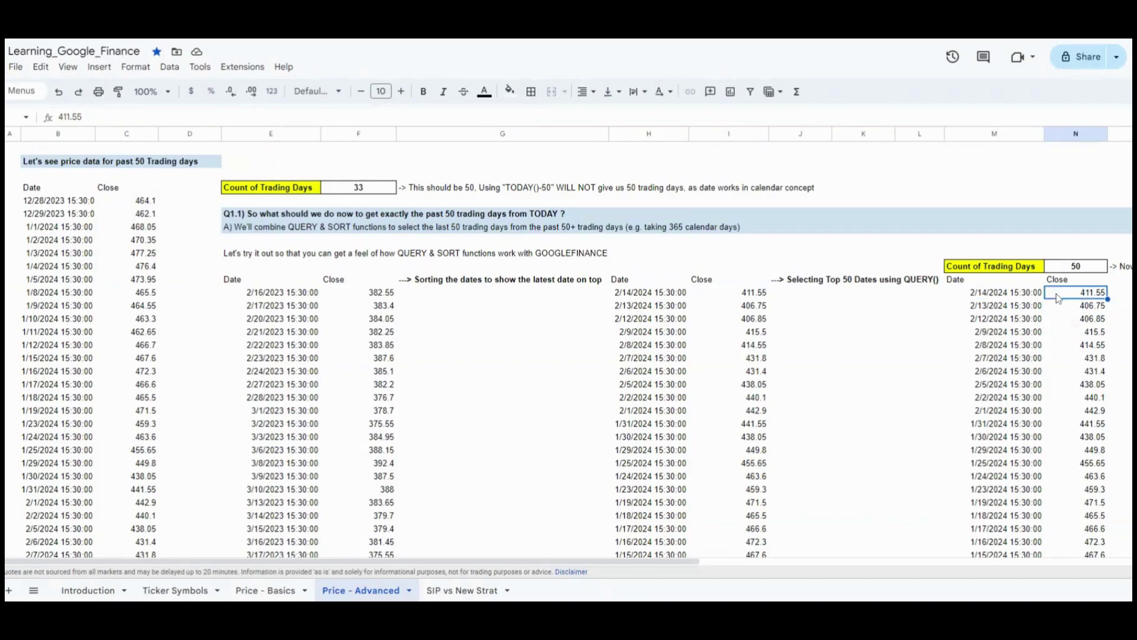
key("ctrl+shift+Down")
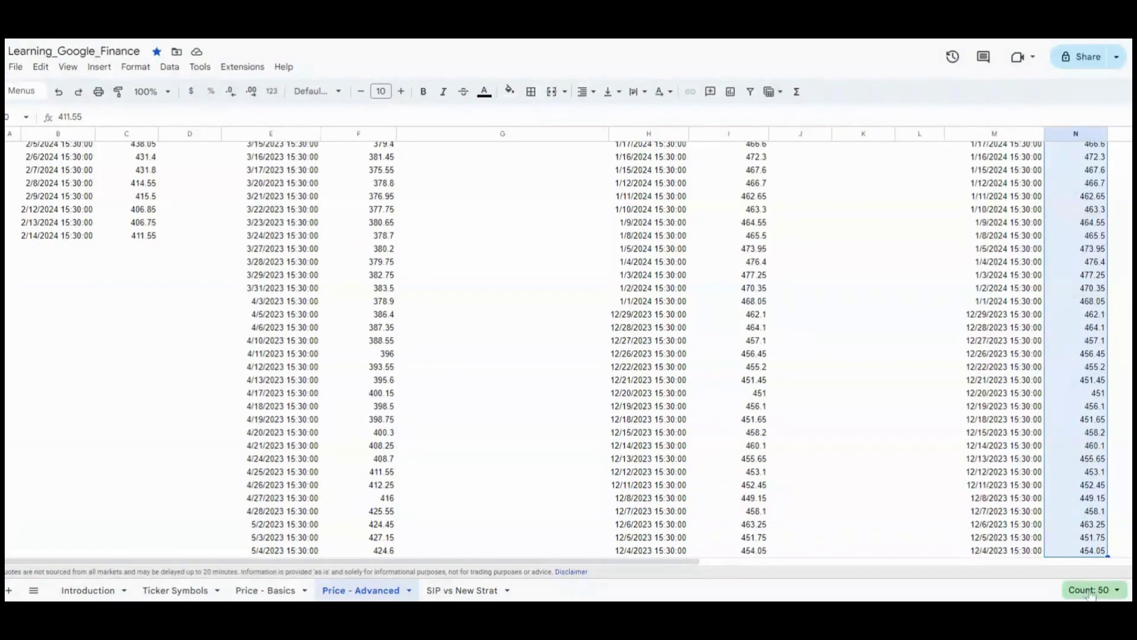
key("ctrl+Up")
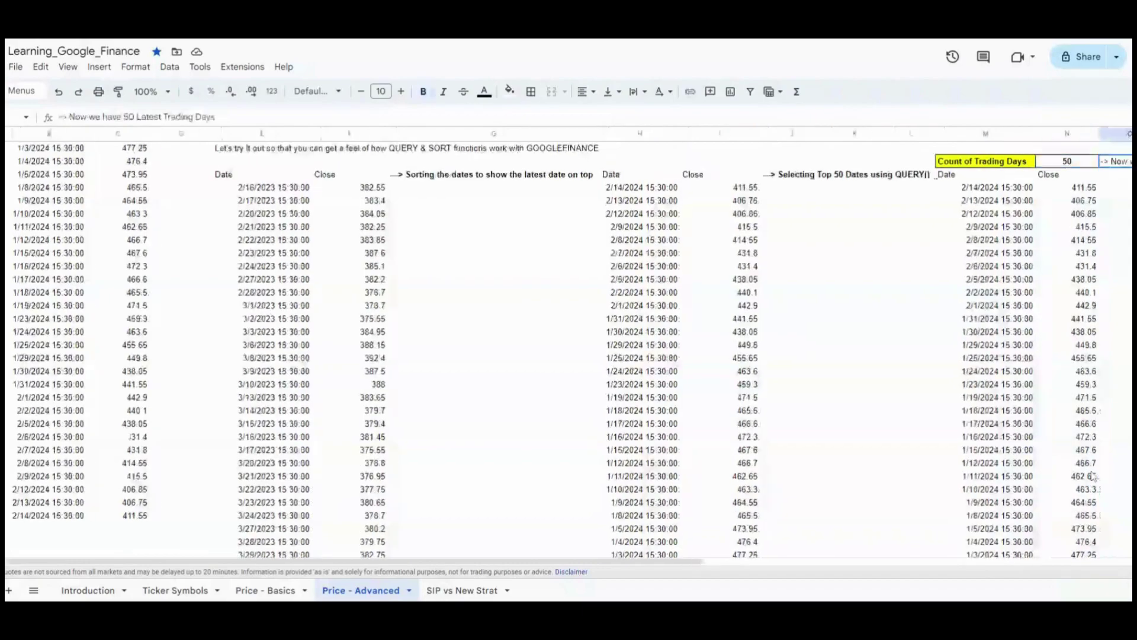
key("Right")
key("Right")
key("Right")
key("Right")
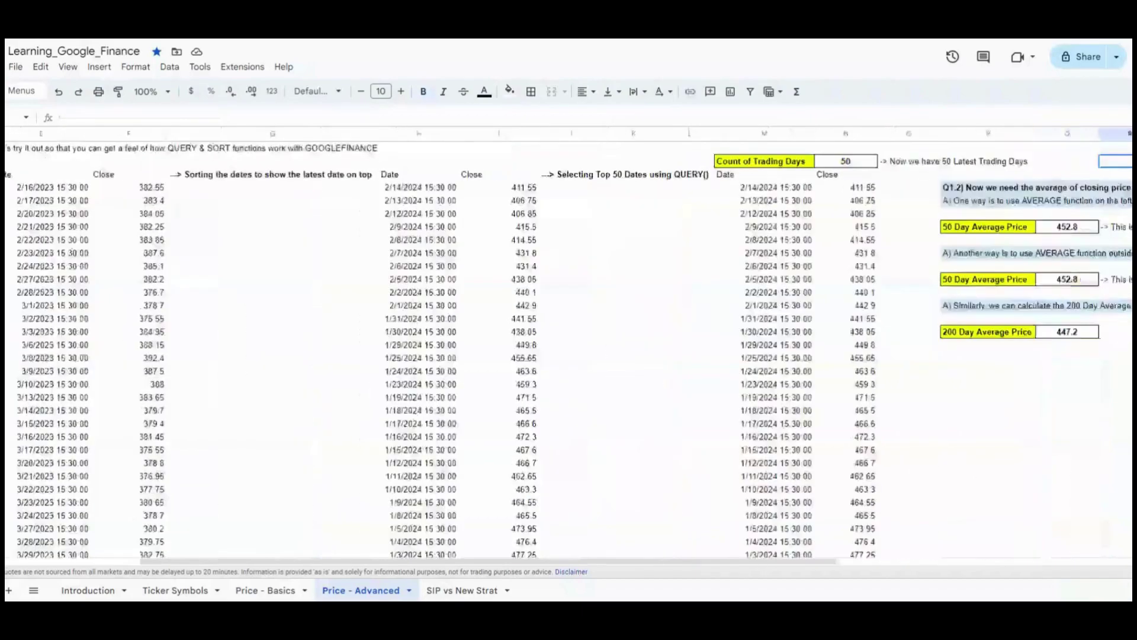
left_click(736, 161)
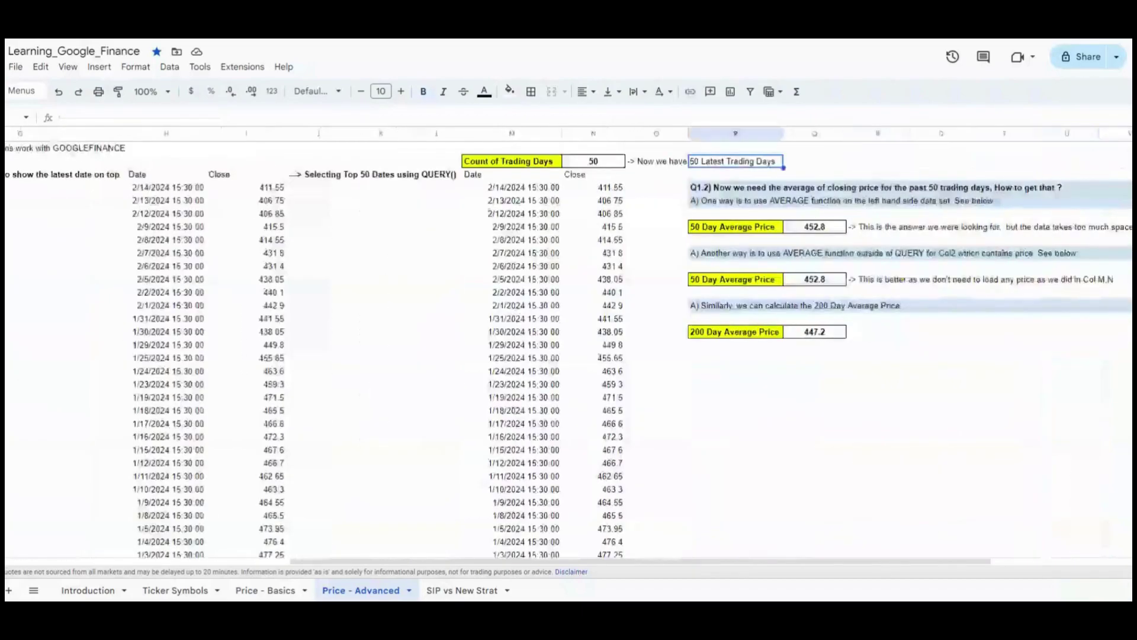
left_click(656, 161)
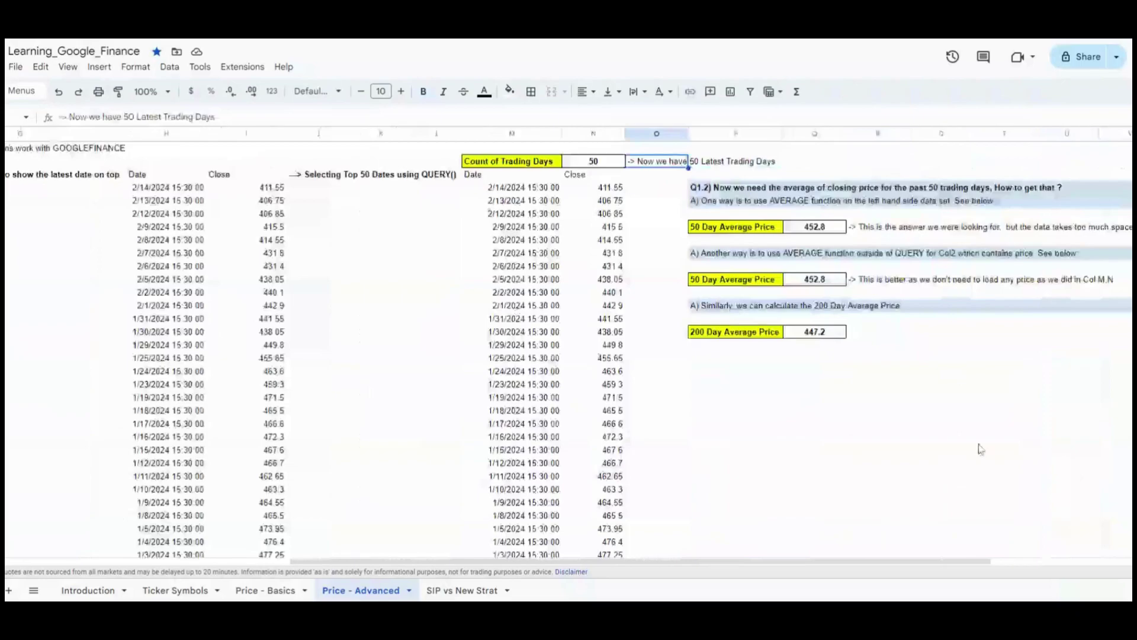
- Select the 50 closing prices in column N, including 477.25, behind the 50 Day Average Price
left_click(831, 230)
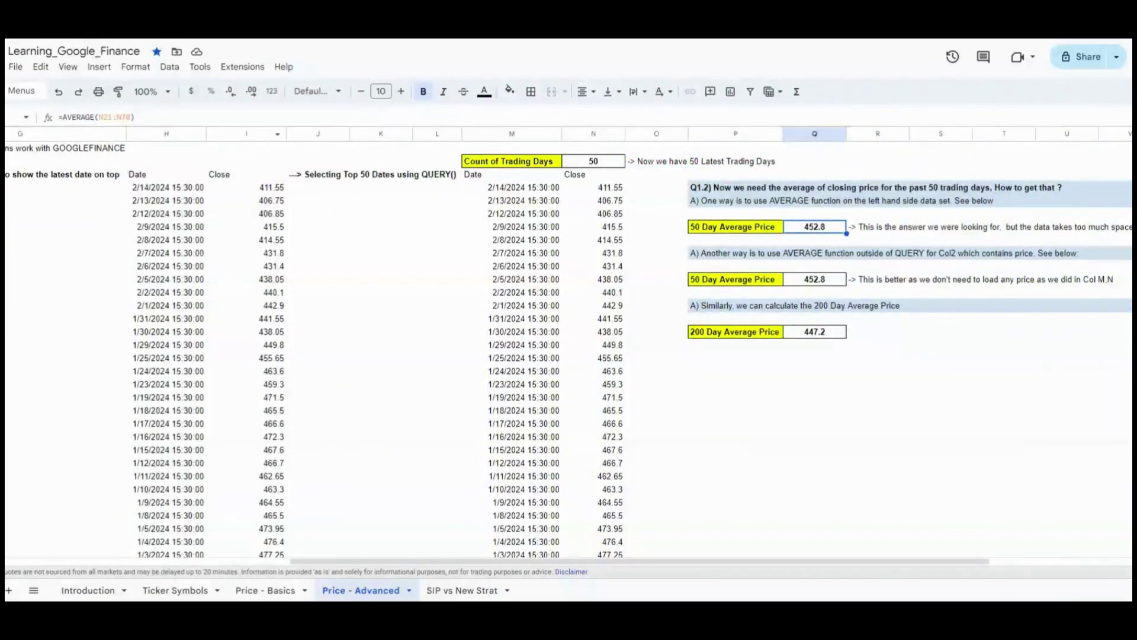
left_click(609, 189)
key("ctrl+shift+Down")
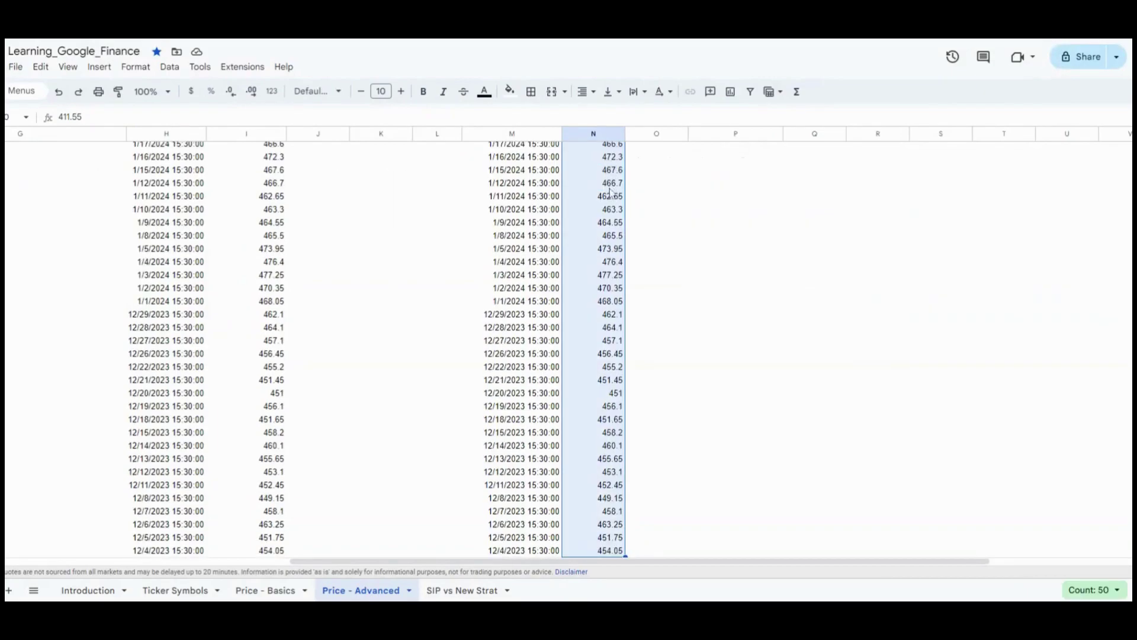
left_click(600, 276)
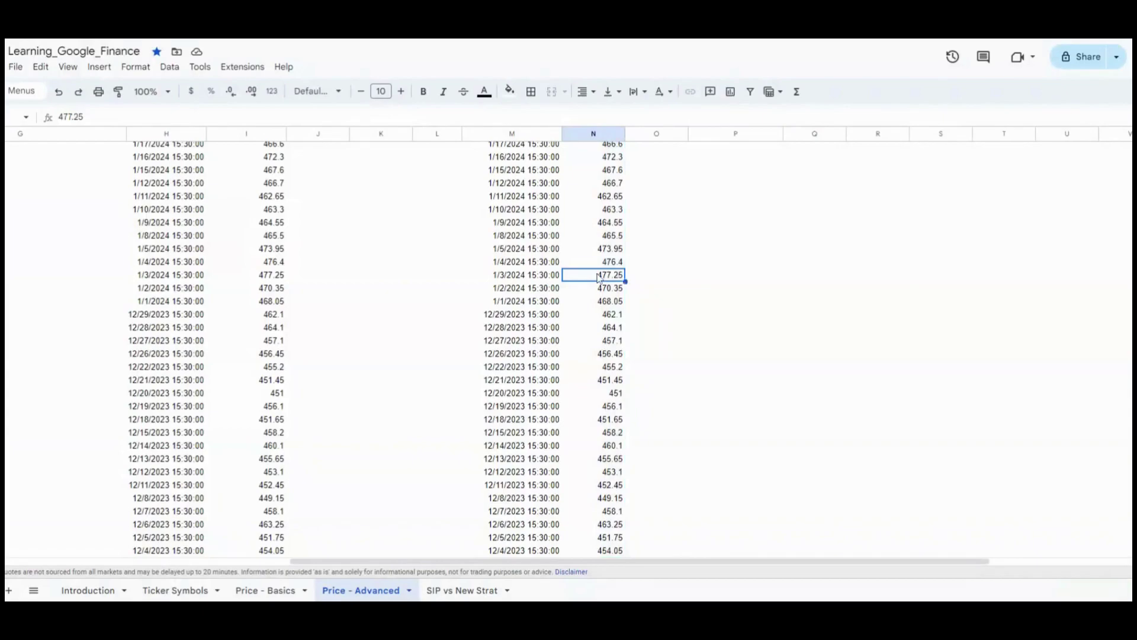
key("ctrl+Up")
key("ctrl+Up")
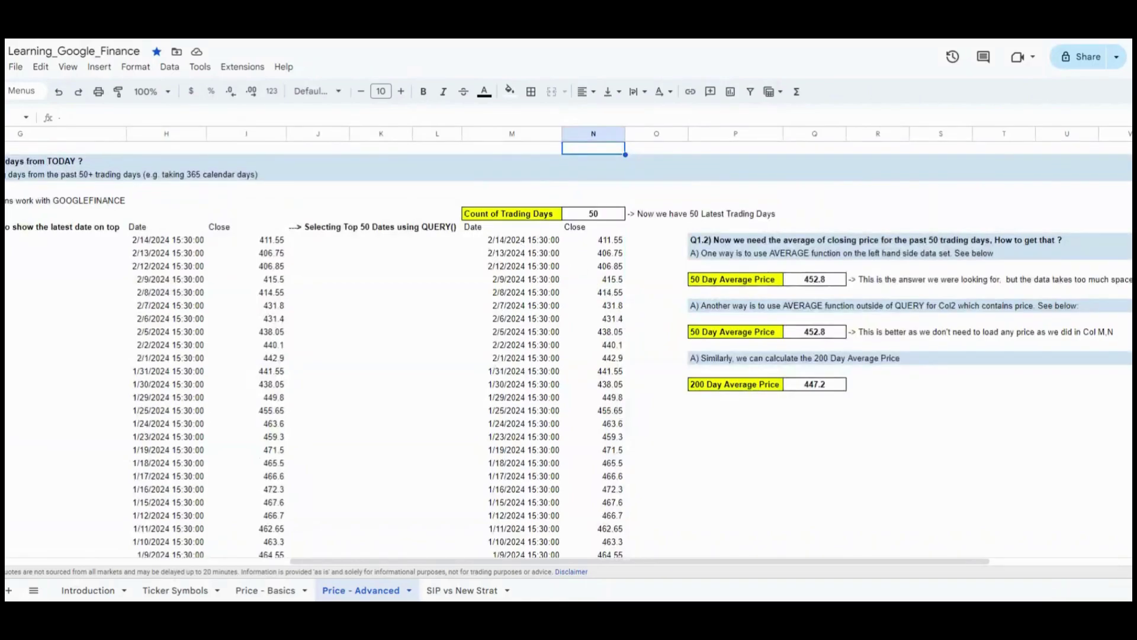
- Inspect both 50 Day Average Price formulas and the Col2 values they average
left_click(810, 283)
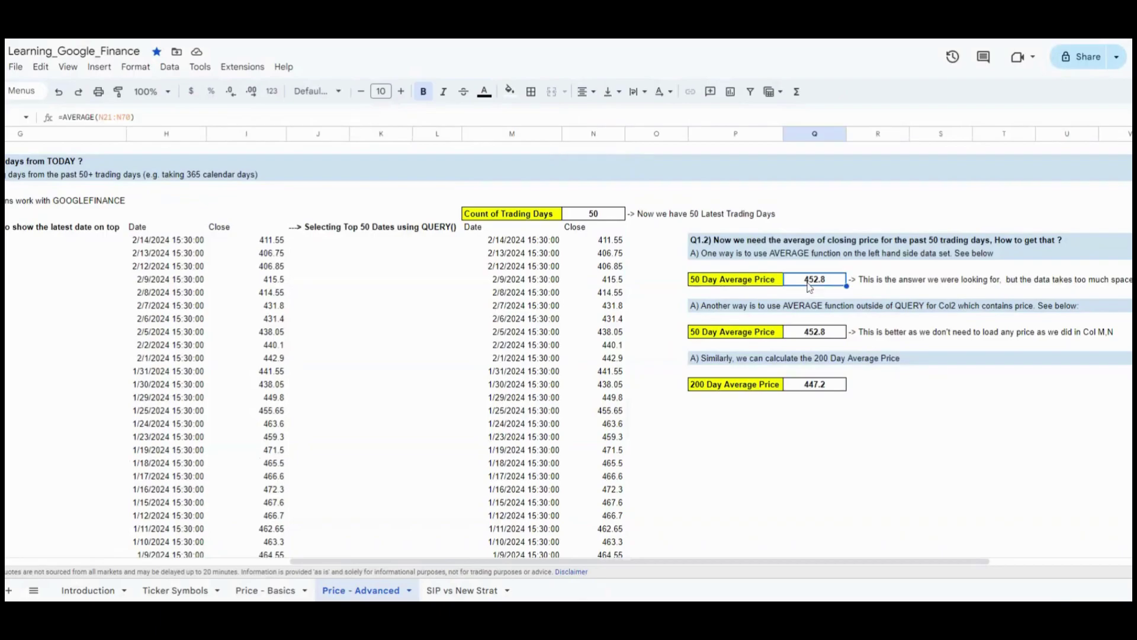
left_click(508, 231)
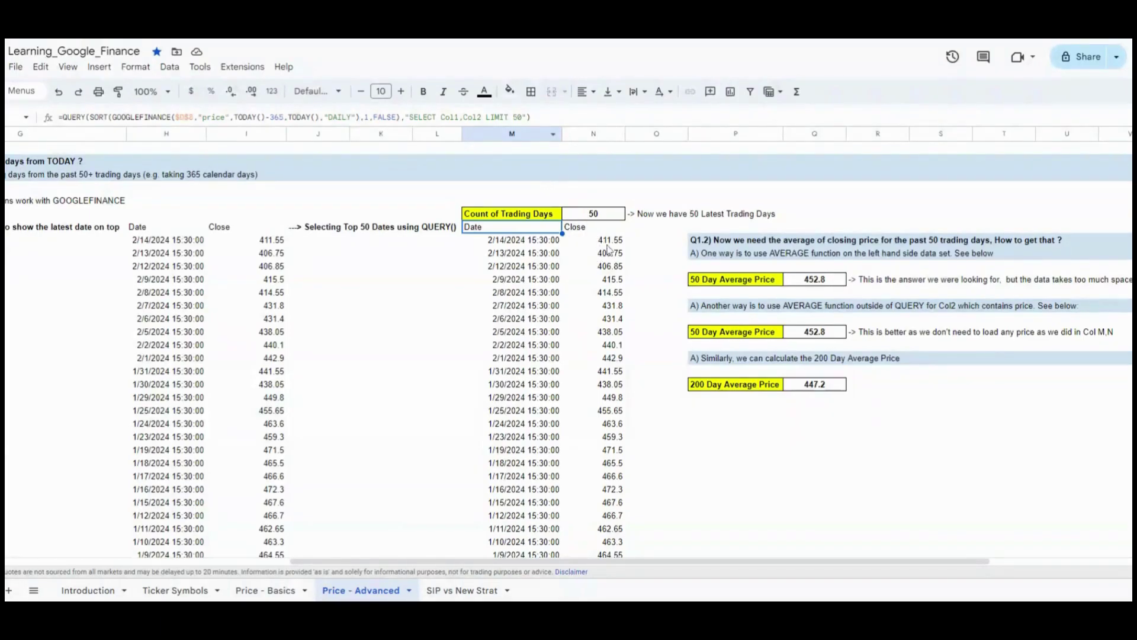
left_click(816, 333)
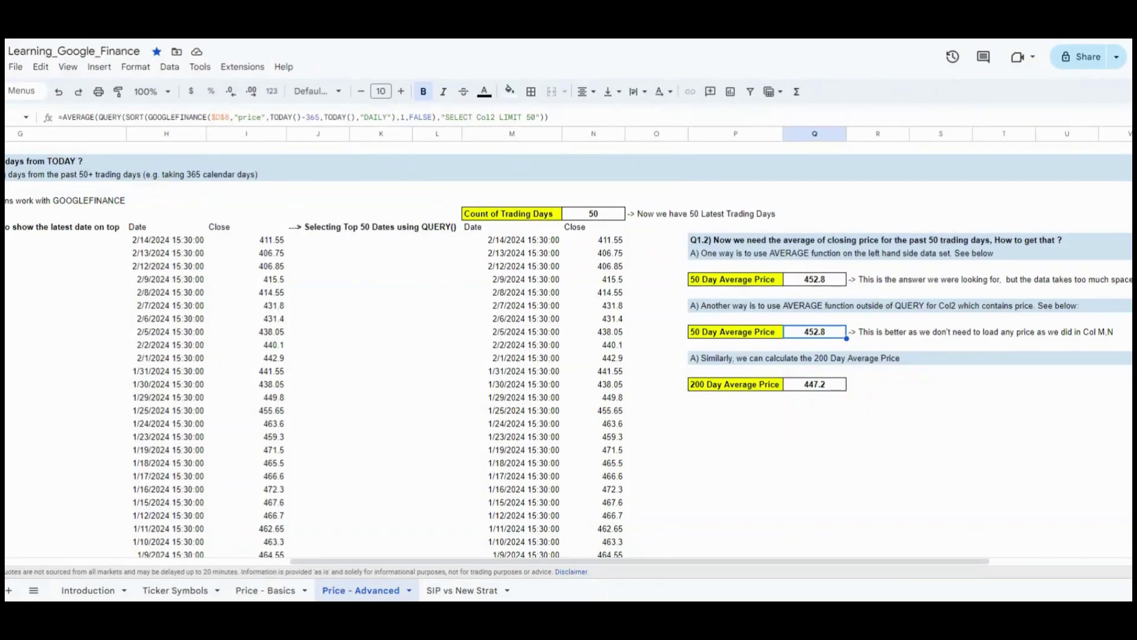
left_click_drag(477, 117, 494, 117)
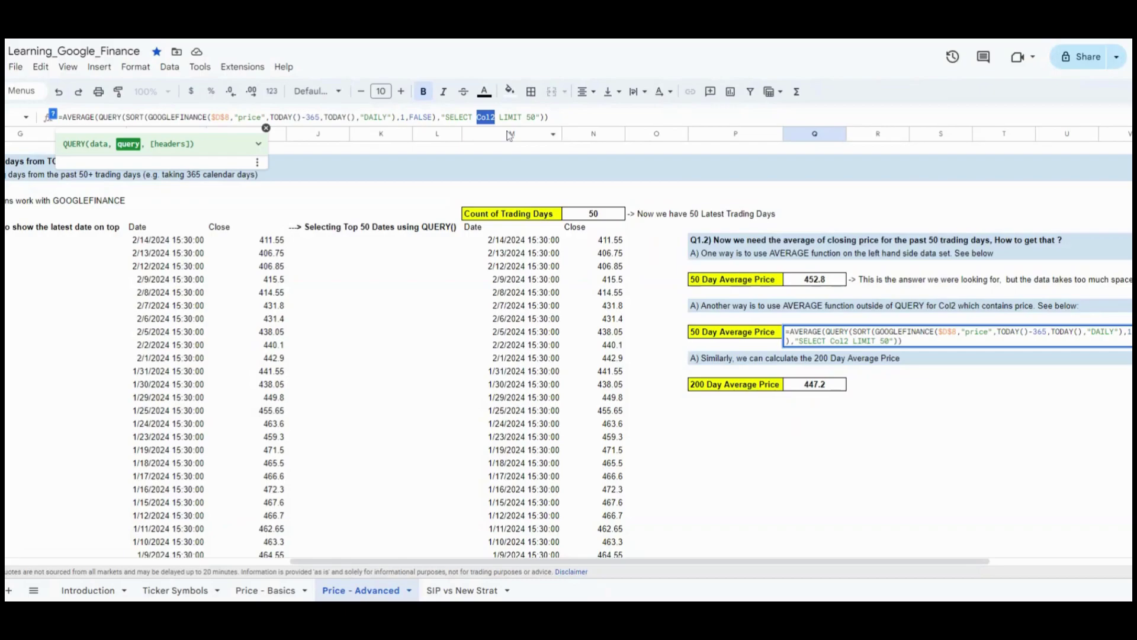
key("Escape")
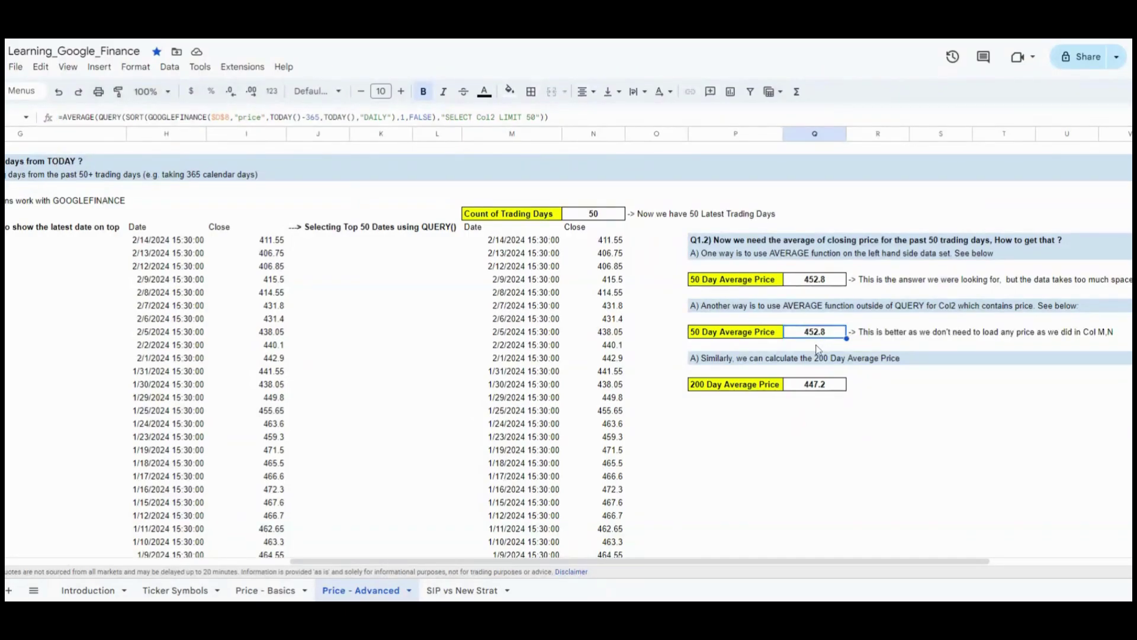
- Inspect the 200-day average formula and its 200 limit without changing it
left_click(827, 386)
double_click(533, 116)
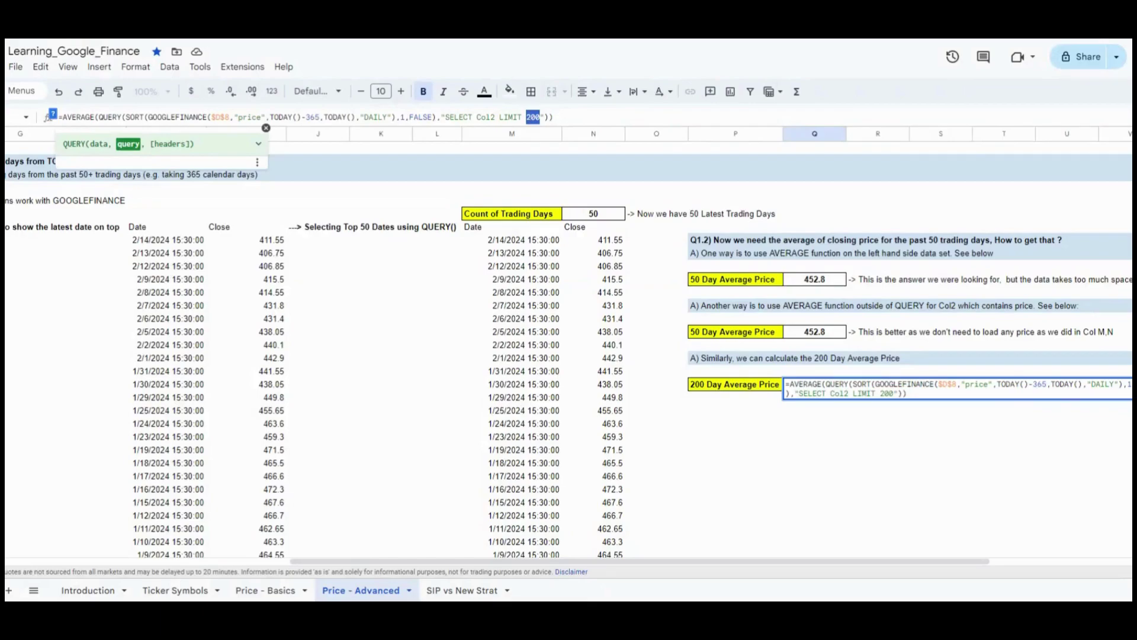
key("Escape")
left_click(724, 231)
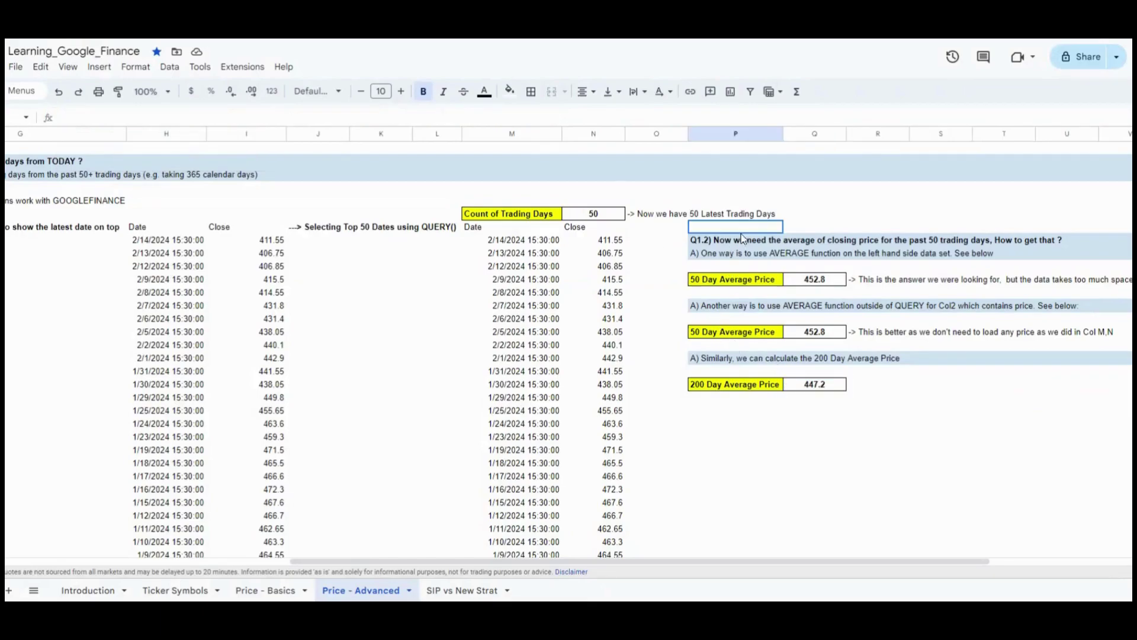
left_click(799, 280)
- Return to the Q1 table and the empty ITC 50 Day Average Price cell
key("Left")
key("Left")
key("Left")
key("Left")
key("Left")
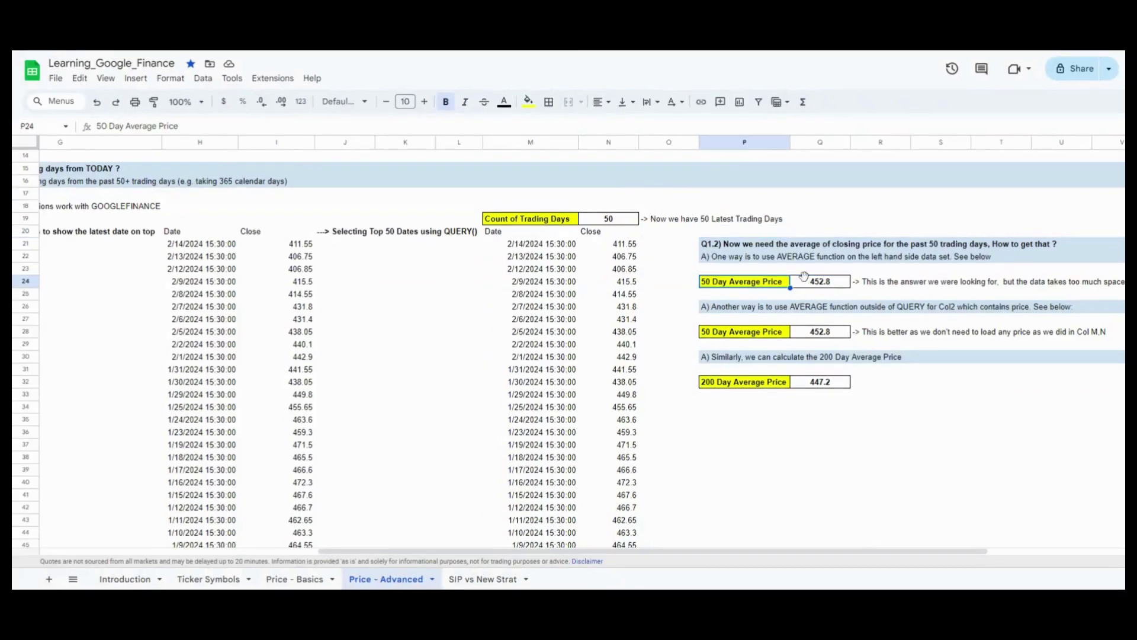
scroll(804, 276, "left", 8)
scroll(804, 276, "up", 5)
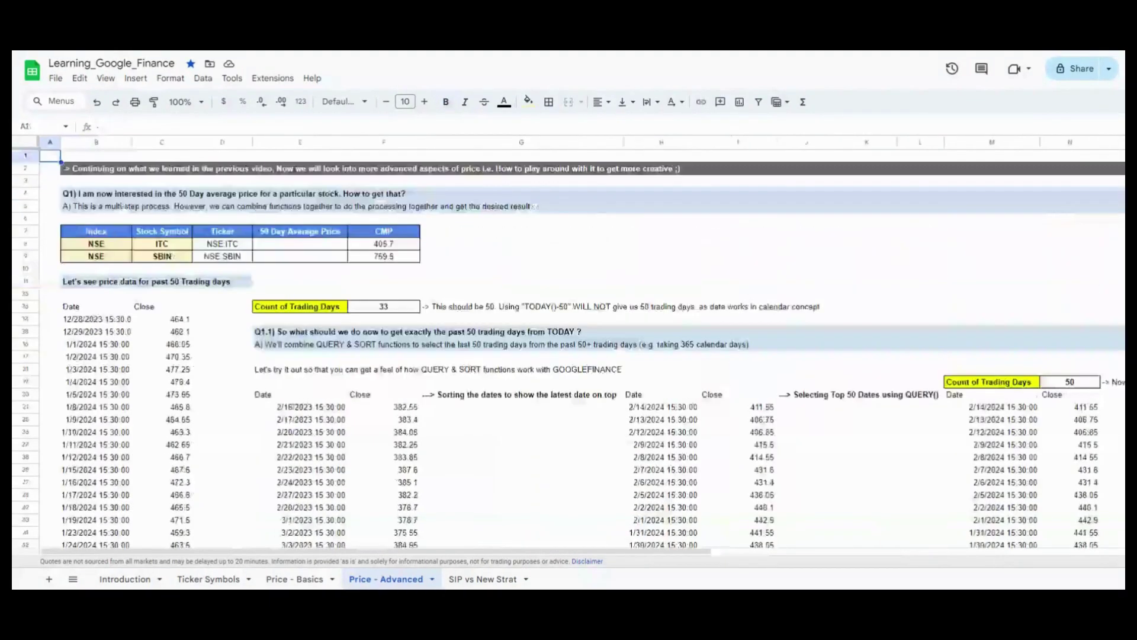
left_click(131, 198)
key("Down")
key("Right")
key("Down")
key("Down")
key("Down")
key("Right")
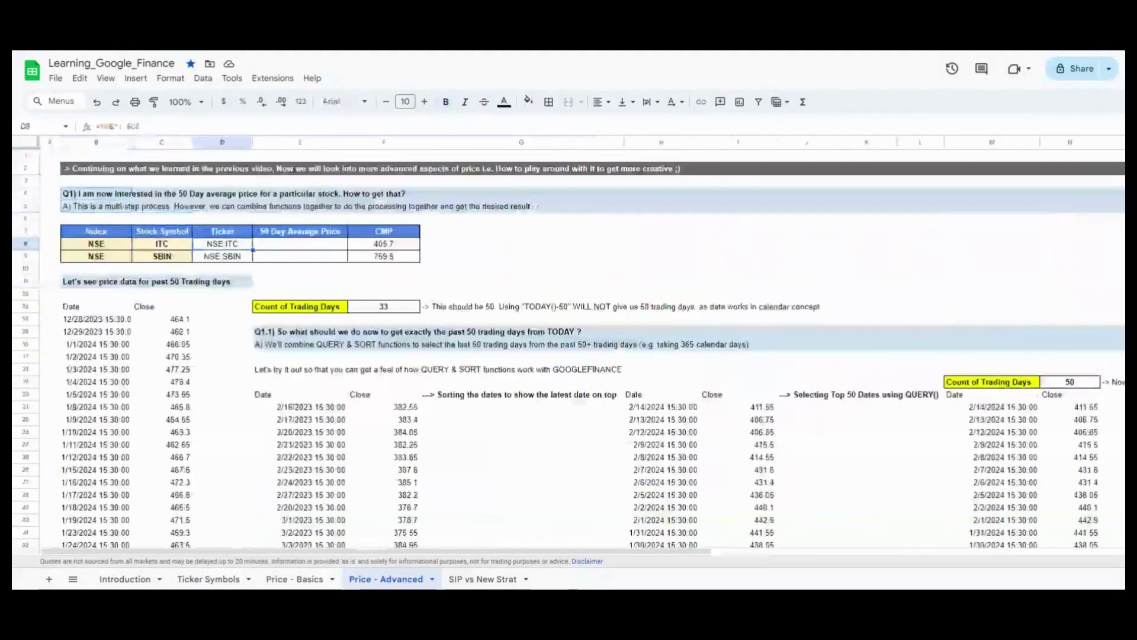
left_click(384, 244)
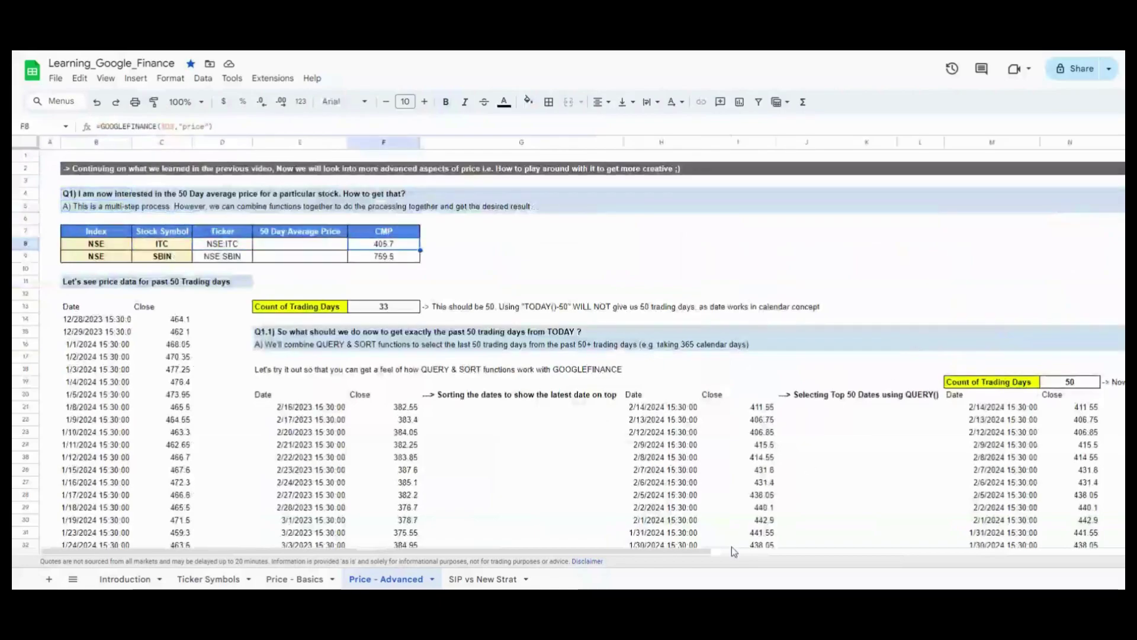
- Copy the 50-day average formula text from cell Q28
left_click_drag(711, 551, 1006, 557)
scroll(866, 490, "down", 3)
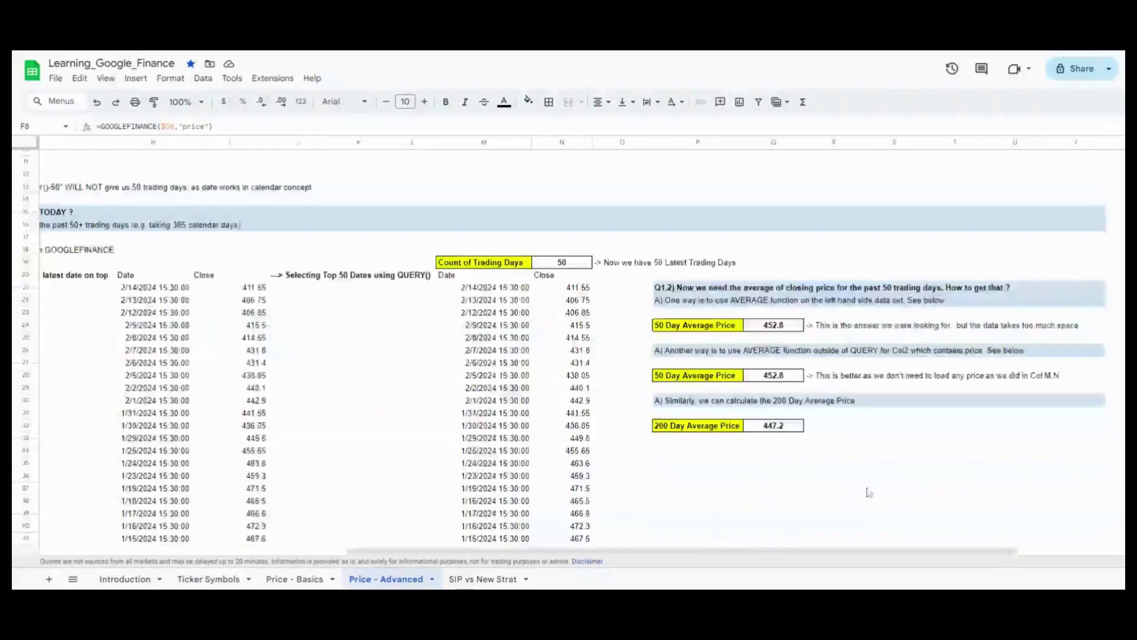
left_click(773, 425)
key("Up")
key("Up")
key("Up")
key("Up")
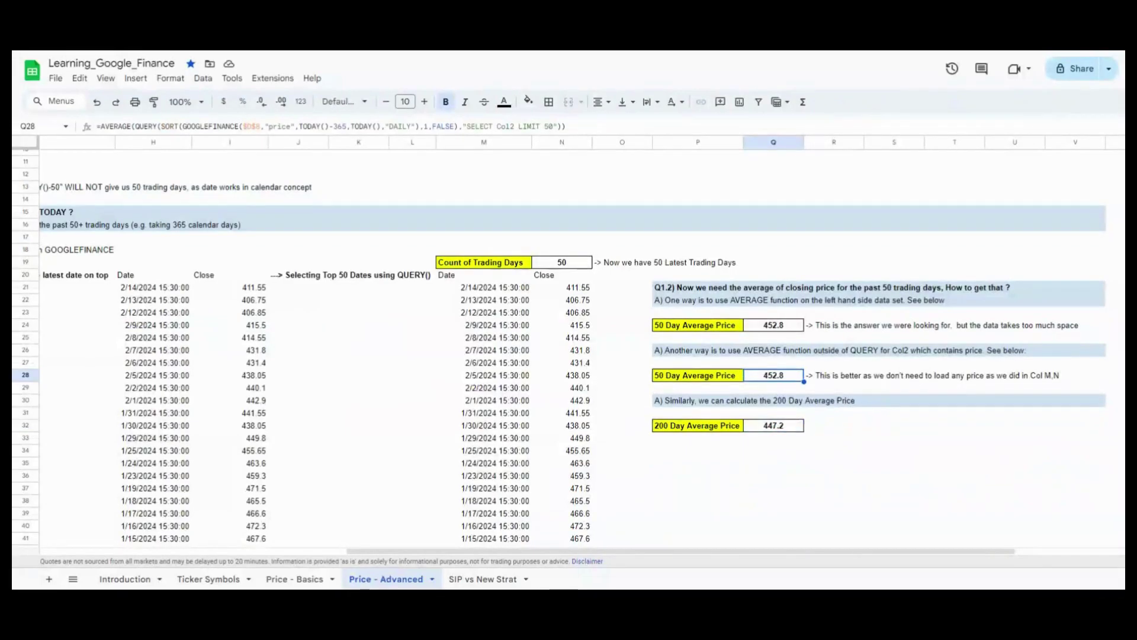
left_click_drag(567, 126, 90, 124)
key("ctrl+c")
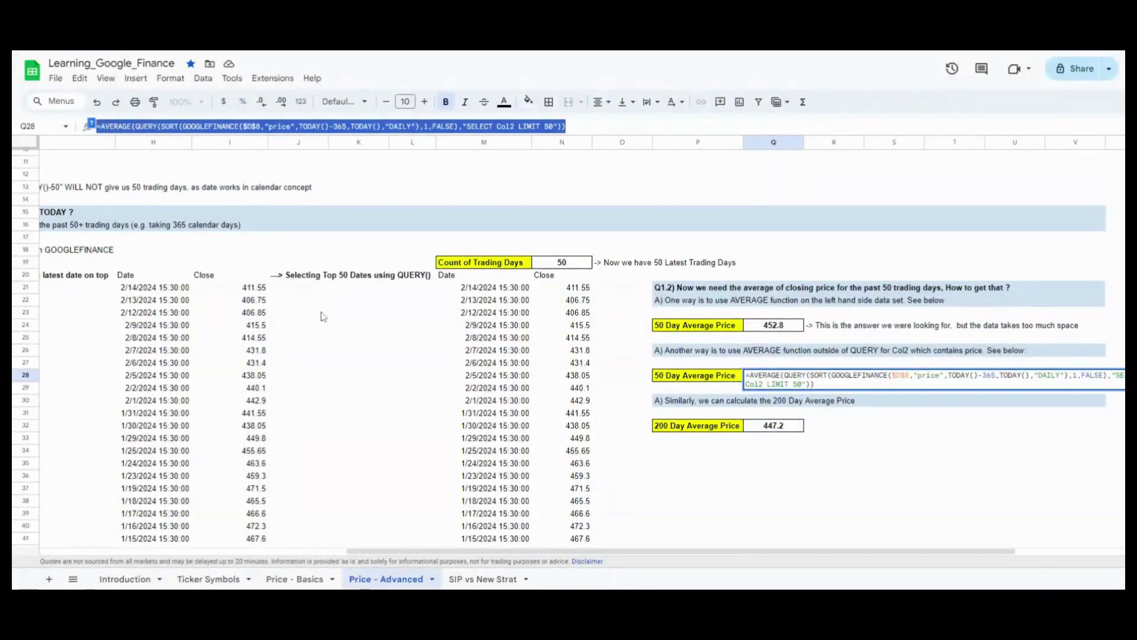
key("Escape")
- Paste the formula into E8, giving ITC's 50-day average of 452.811
left_click_drag(727, 556, 379, 539)
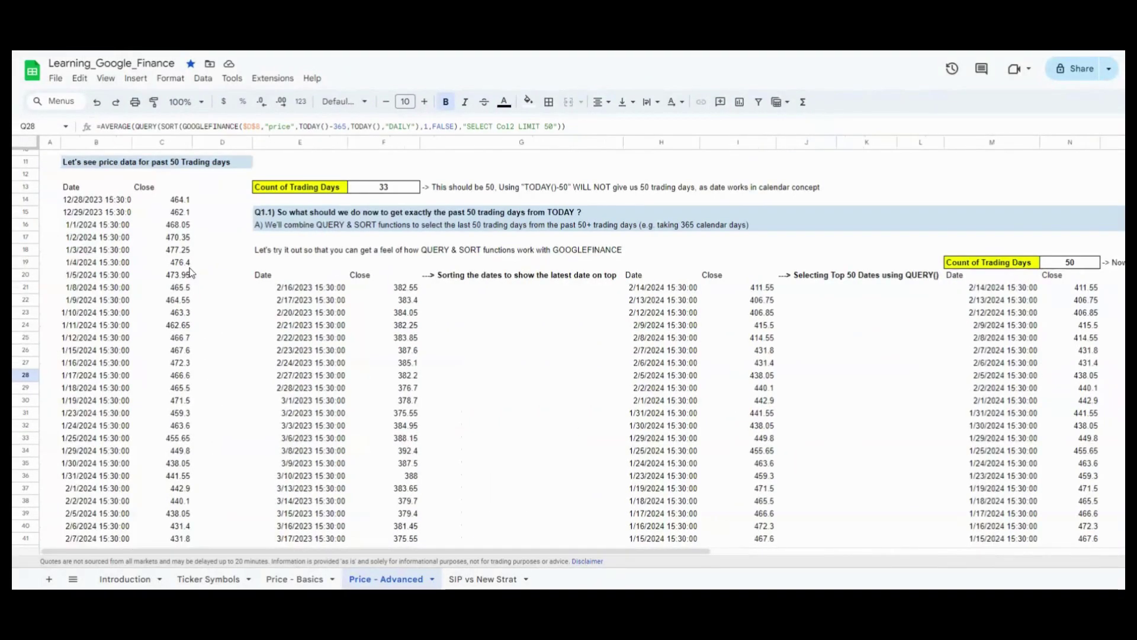
scroll(379, 355, "up", 3)
left_click(300, 243)
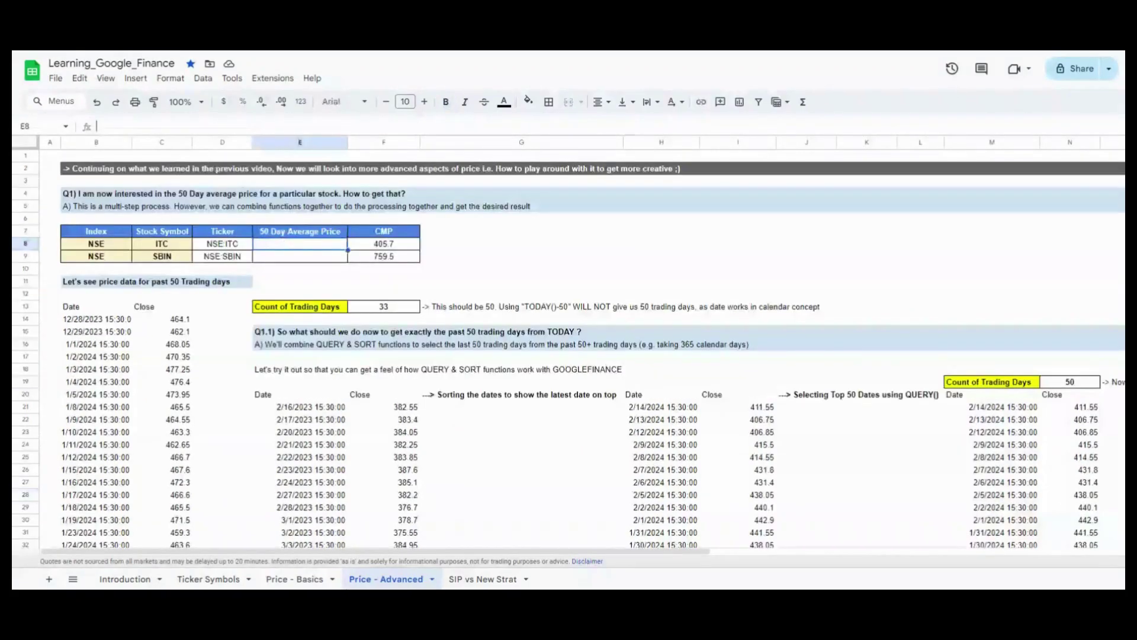
left_click(198, 126)
key("ctrl+v")
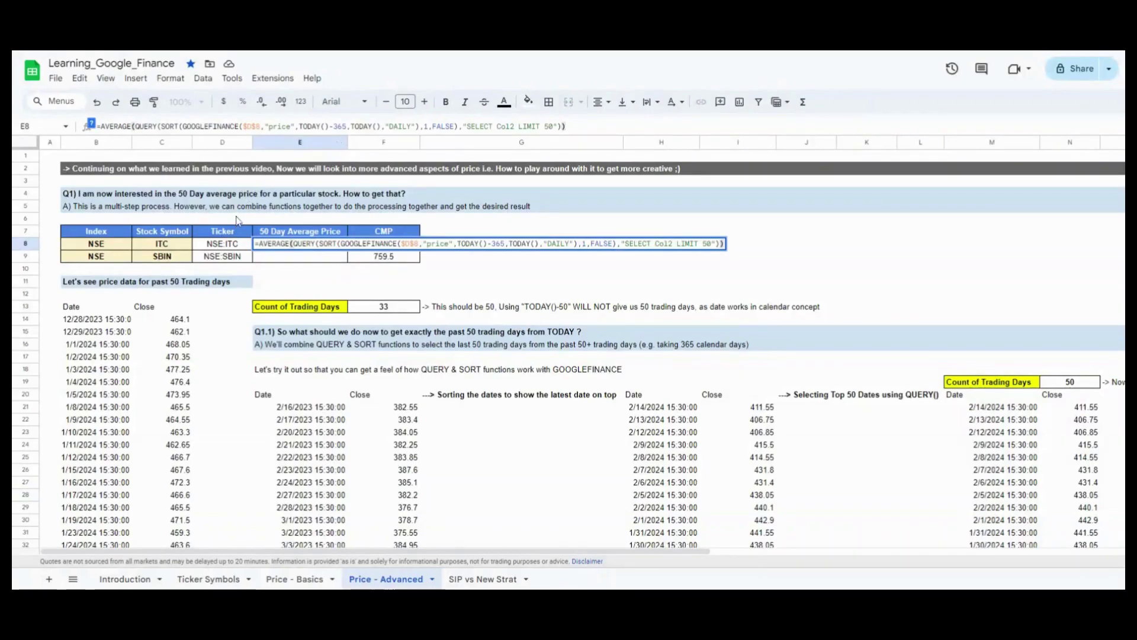
key("Return")
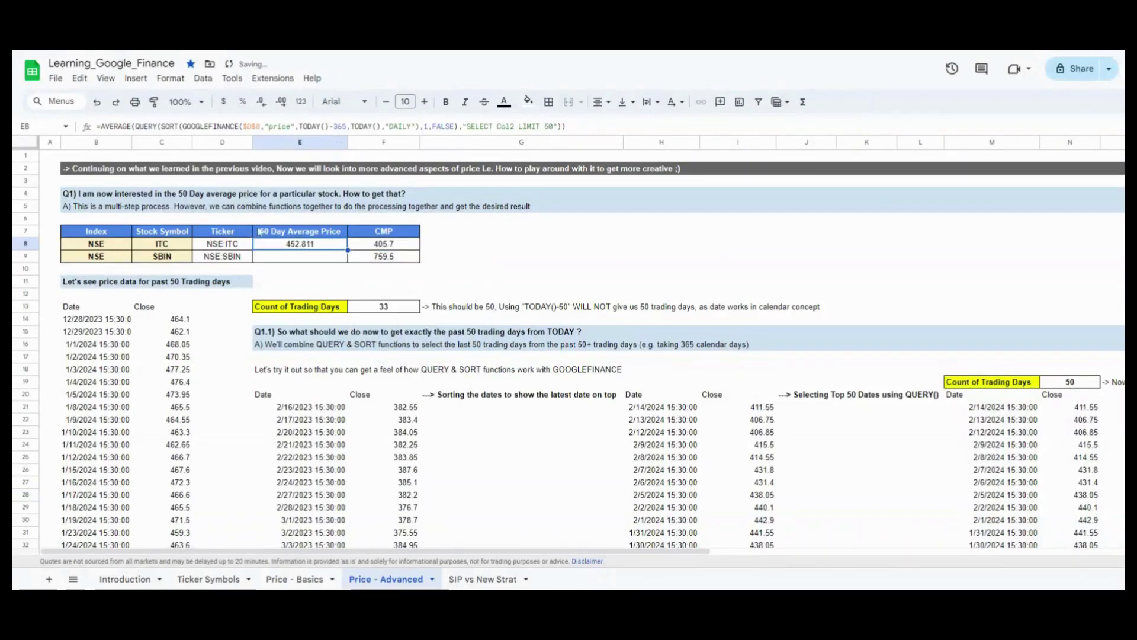
- Copy E8's formula to E9 and change $D$8 to $D$9, giving SBIN's 640.683
key("ctrl+c")
key("Down")
key("ctrl+v")
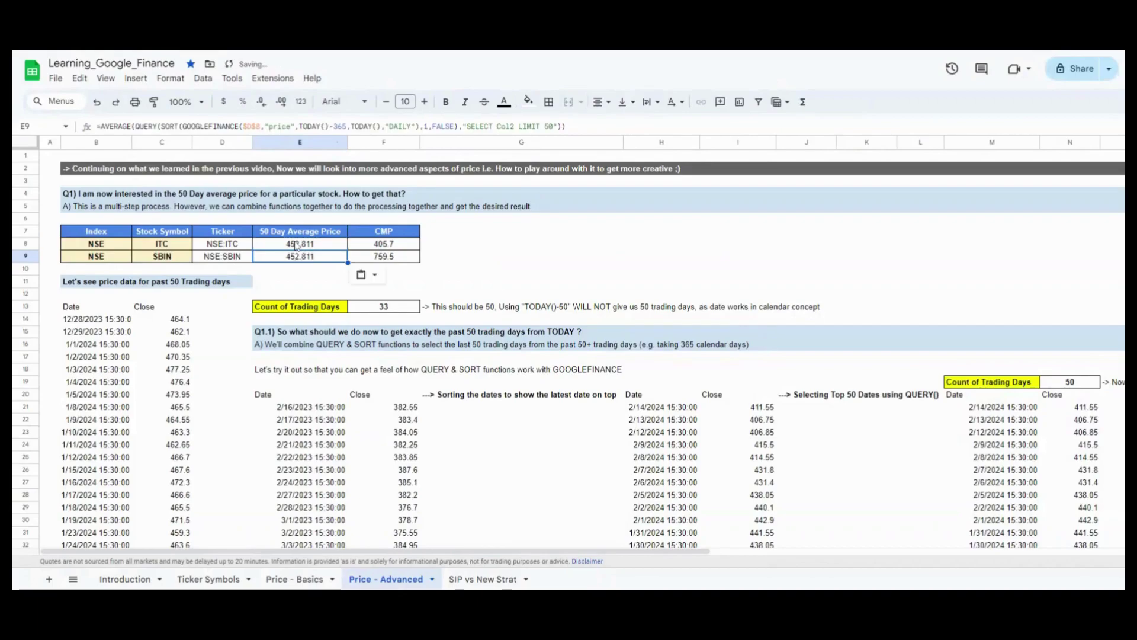
left_click(252, 127)
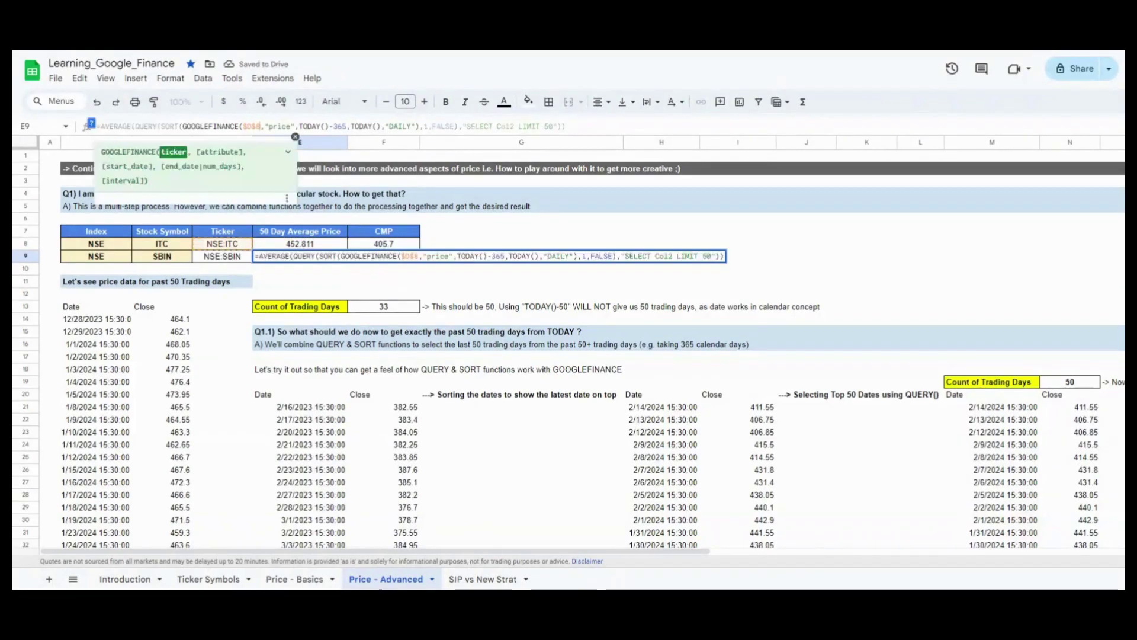
key("BackSpace")
type("9")
key("Return")
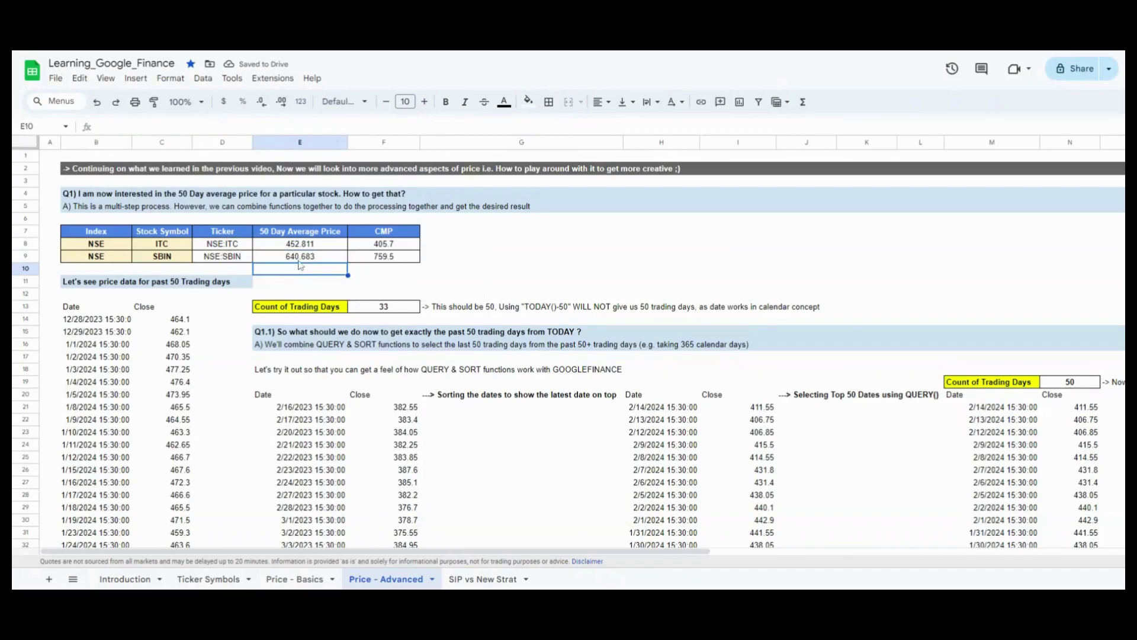
left_click(219, 260)
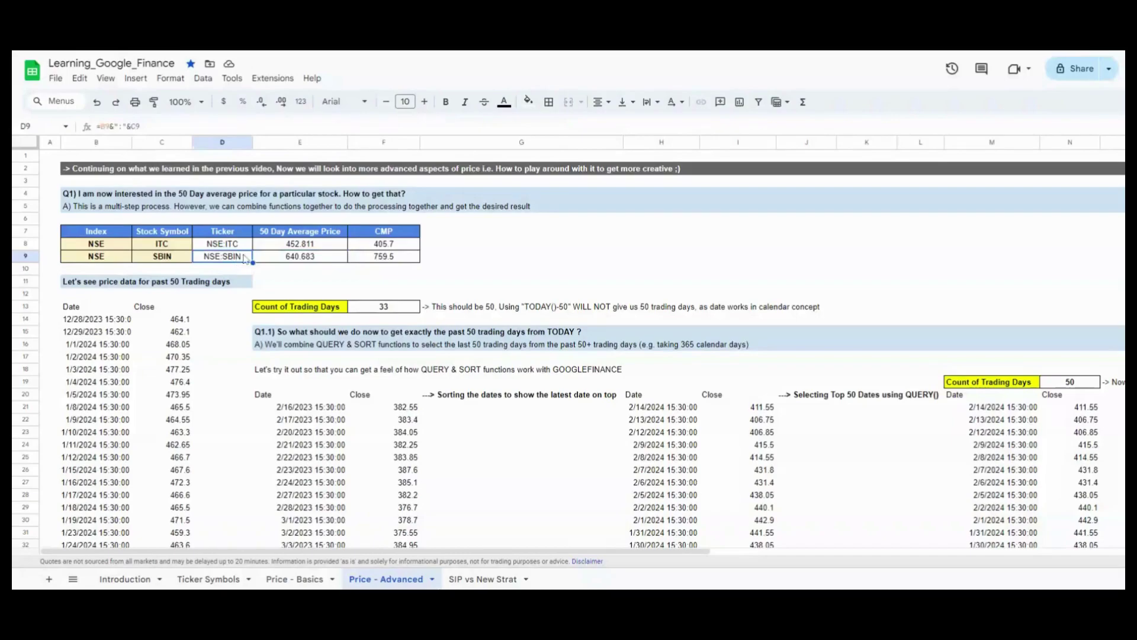
left_click(278, 247)
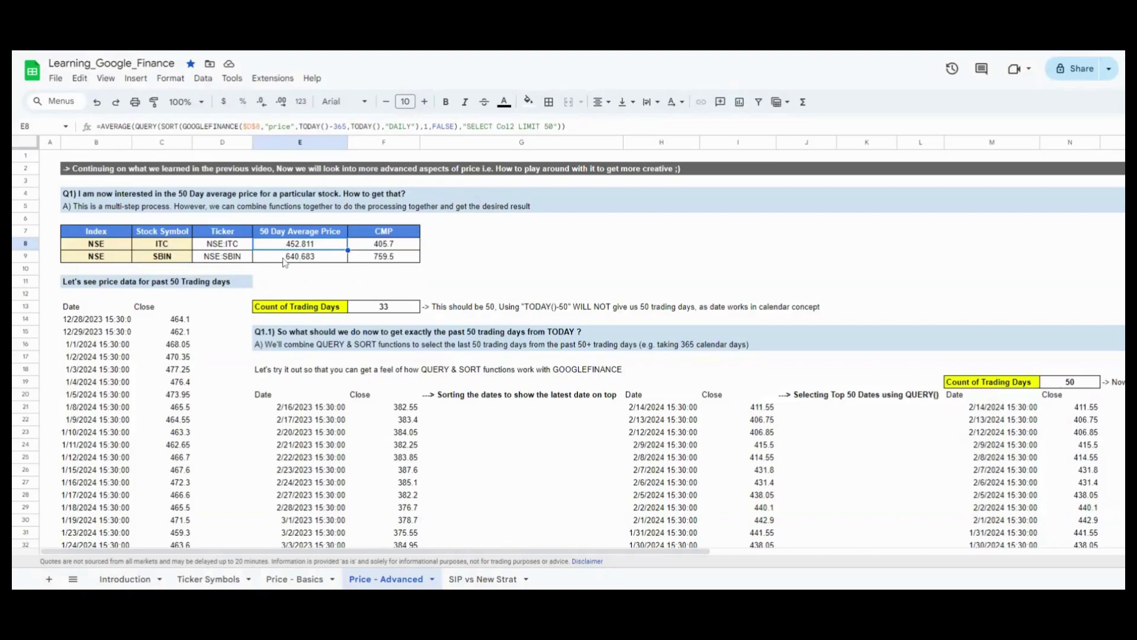
left_click(47, 157)
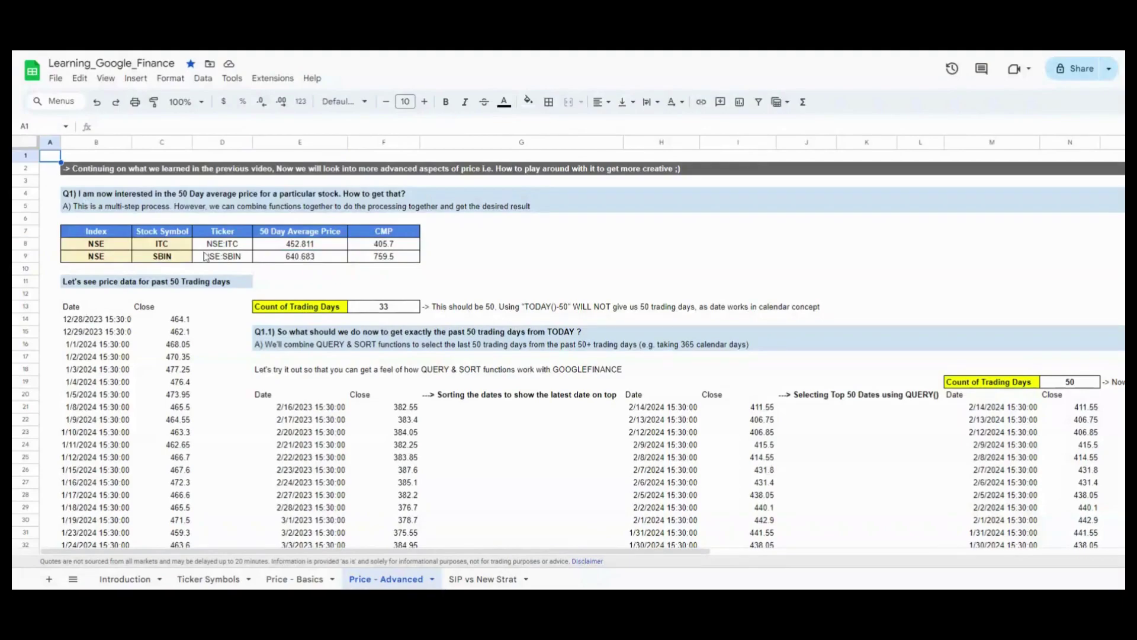
left_click(206, 256)
left_click(289, 259)
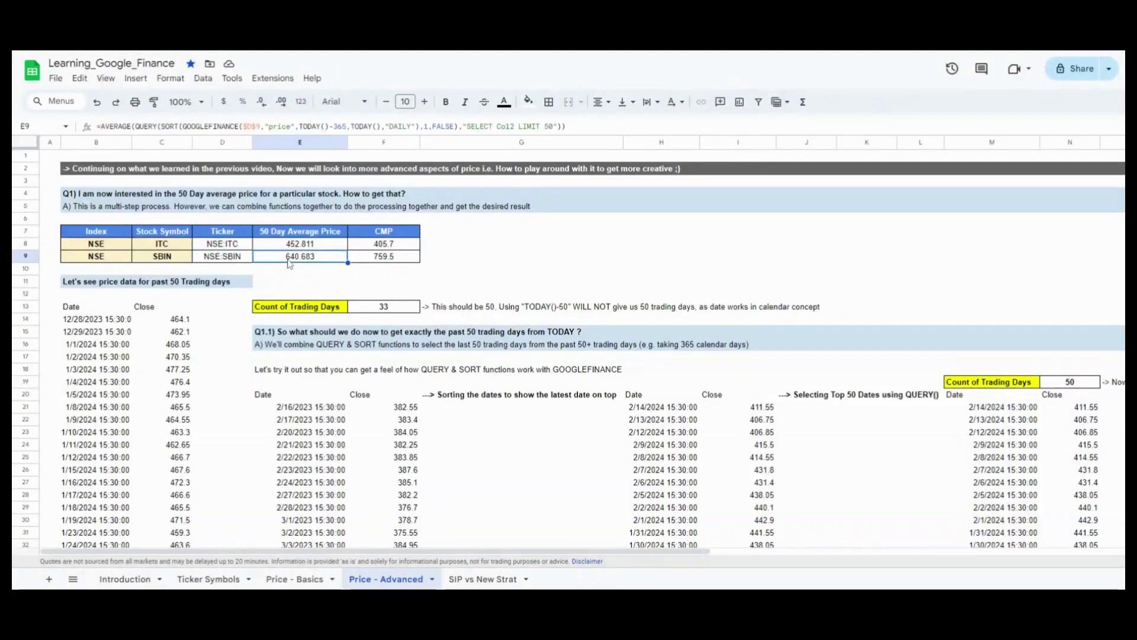